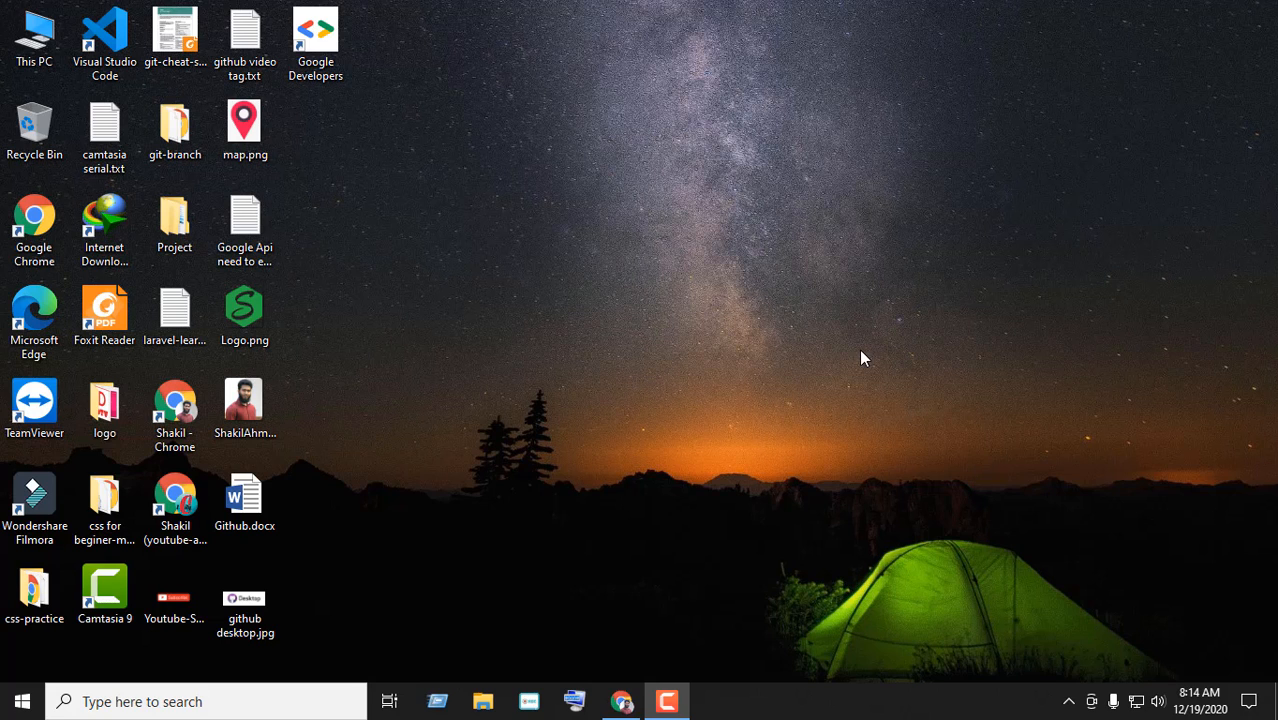
Search Google for 'github desktop' in a new Chrome tab
{"action": "left_click", "coordinate": [621, 701]}
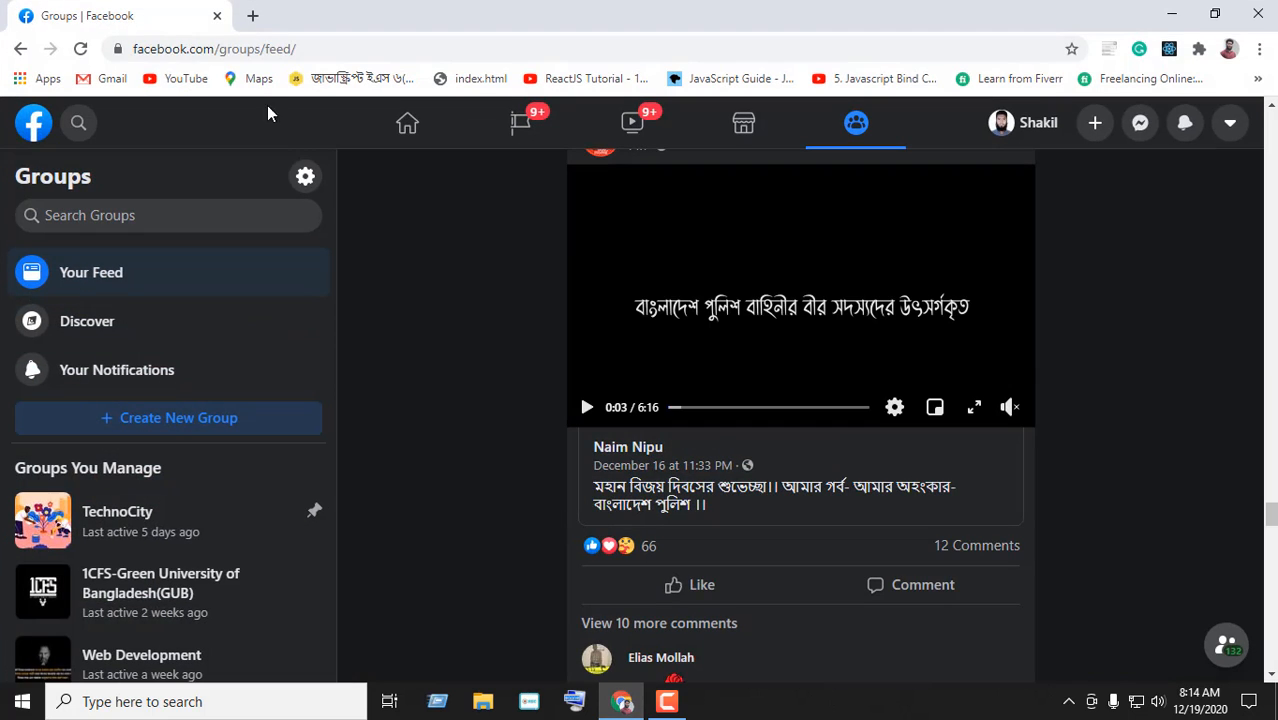
{"action": "left_click", "coordinate": [249, 13]}
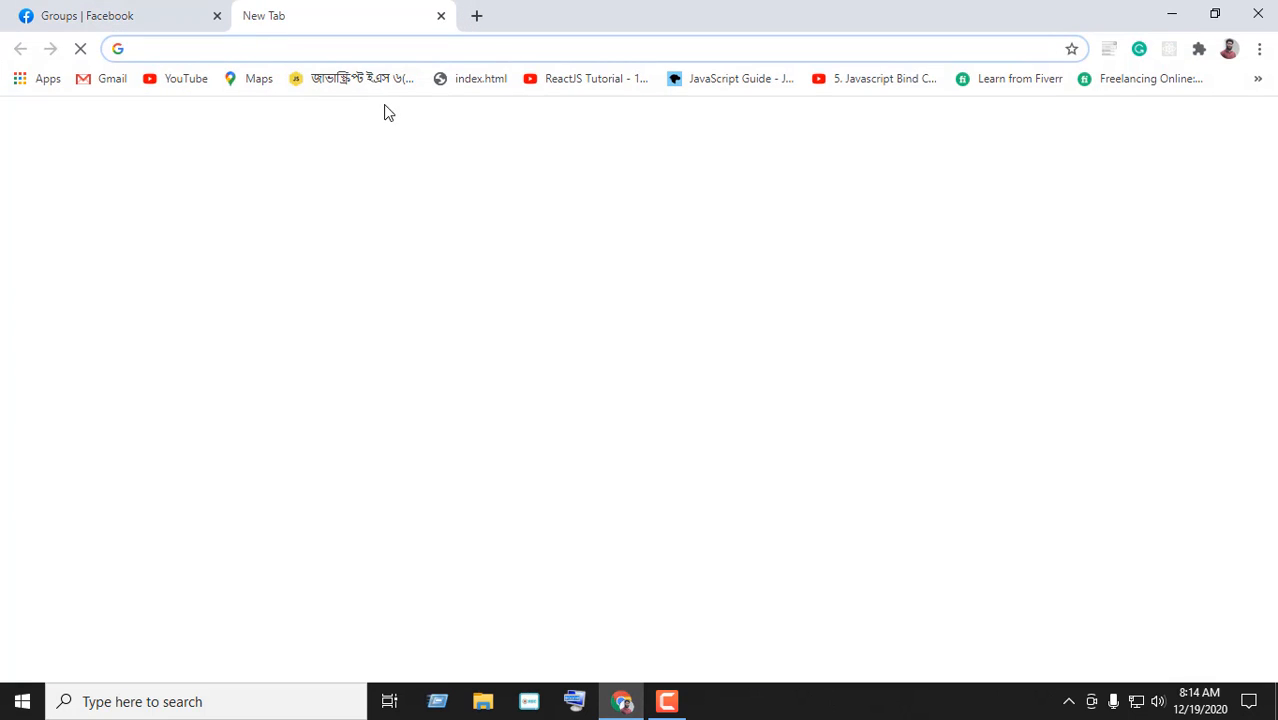
{"action": "left_click", "coordinate": [294, 47]}
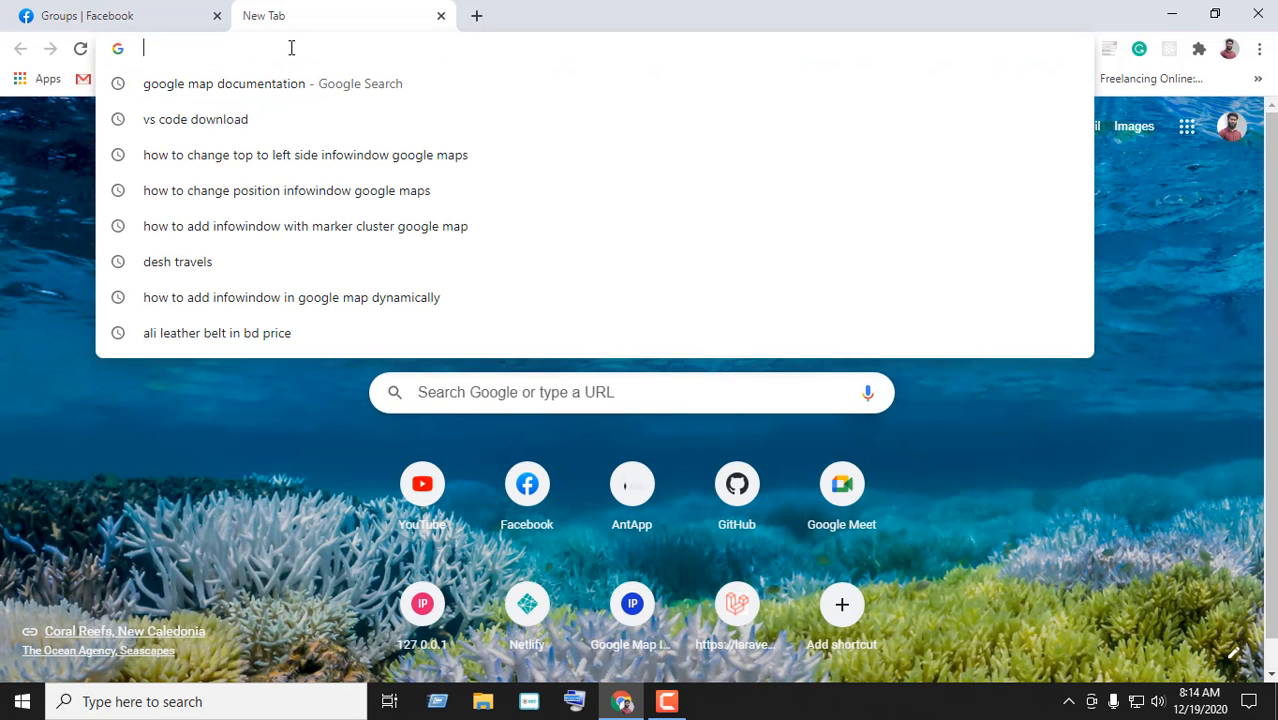
{"action": "type", "text": "gith"}
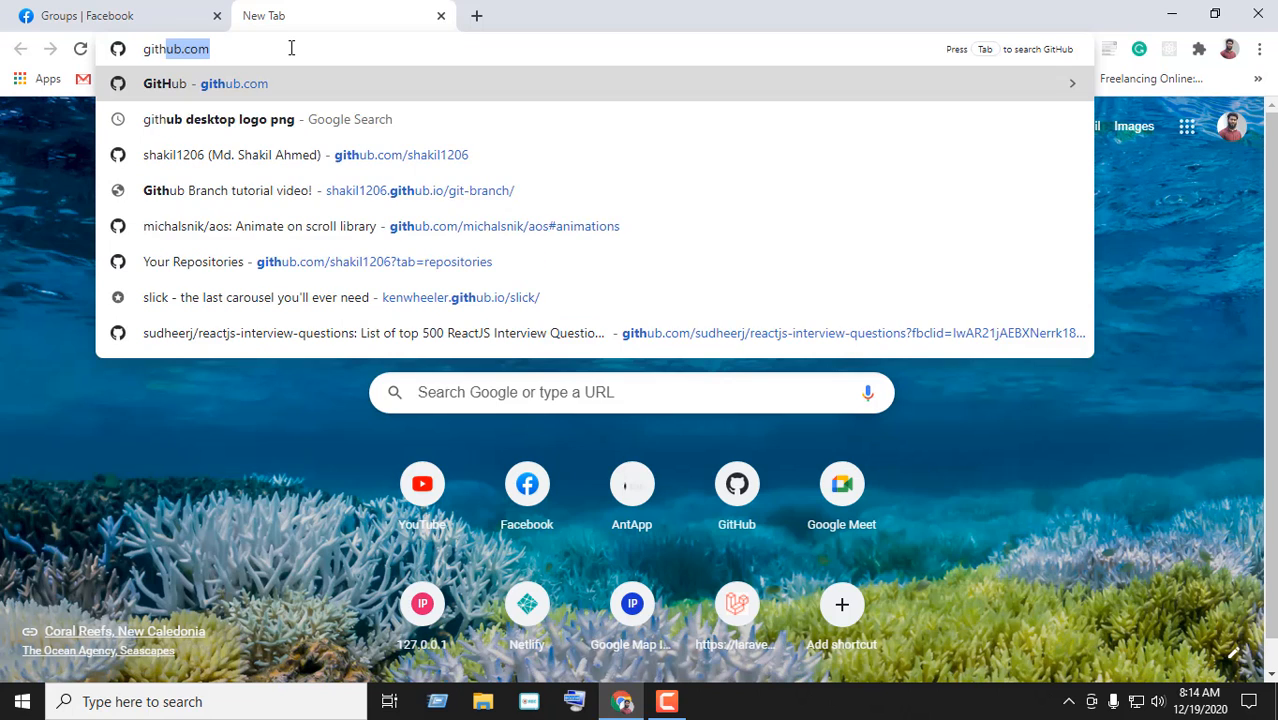
{"action": "type", "text": "ub des"}
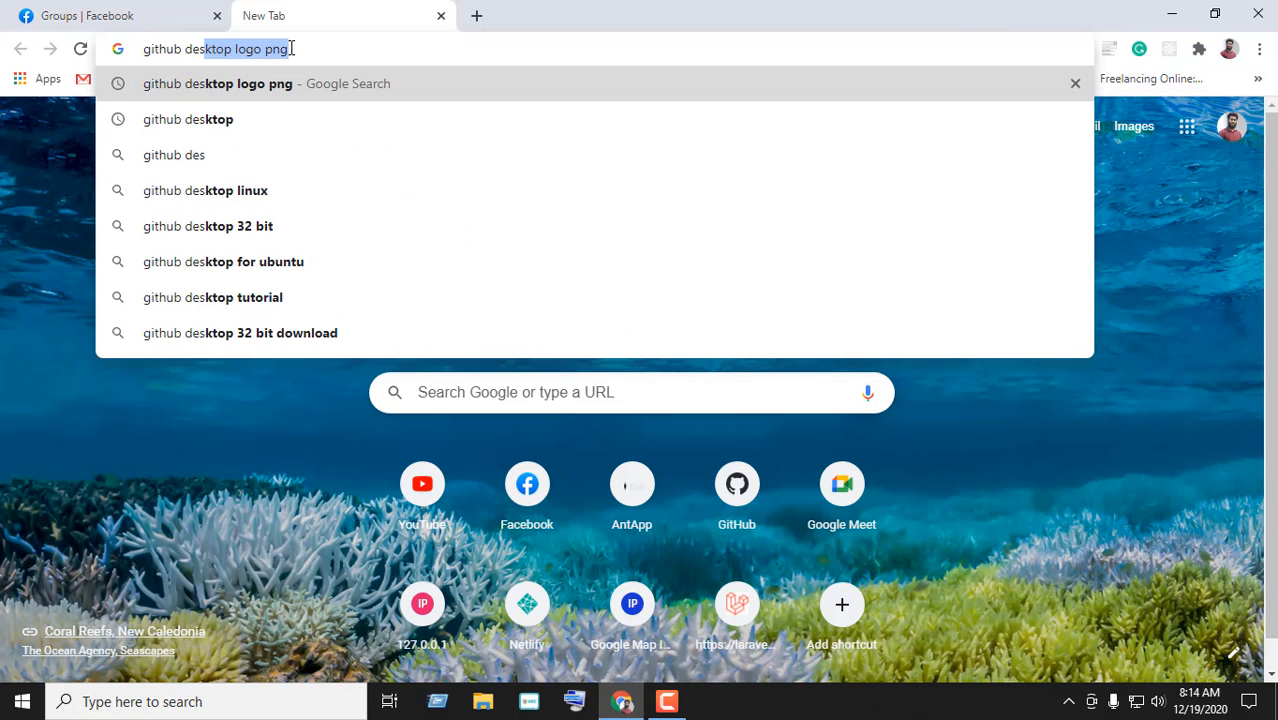
{"action": "key", "text": "Right"}
{"action": "key", "text": "BackSpace"}
{"action": "key", "text": "BackSpace"}
{"action": "key", "text": "BackSpace"}
{"action": "key", "text": "BackSpace"}
{"action": "key", "text": "BackSpace"}
{"action": "key", "text": "BackSpace"}
{"action": "key", "text": "BackSpace"}
{"action": "key", "text": "BackSpace"}
{"action": "key", "text": "BackSpace"}
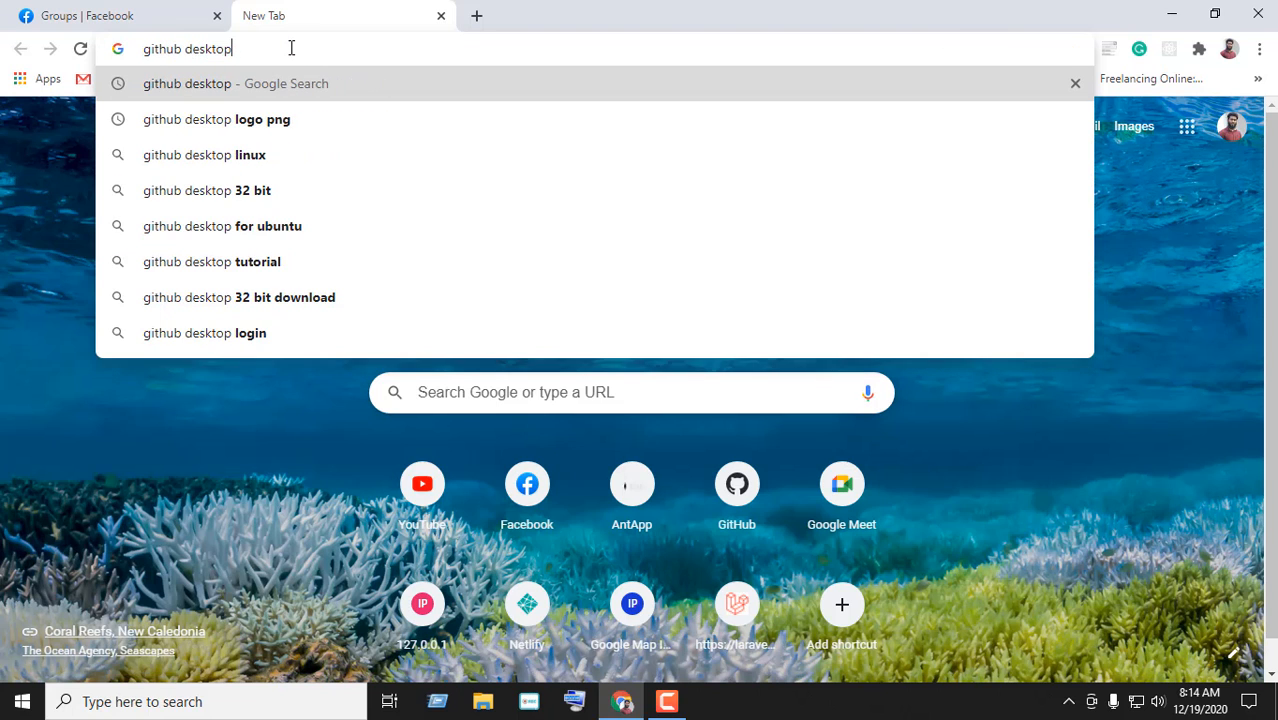
{"action": "key", "text": "Return"}
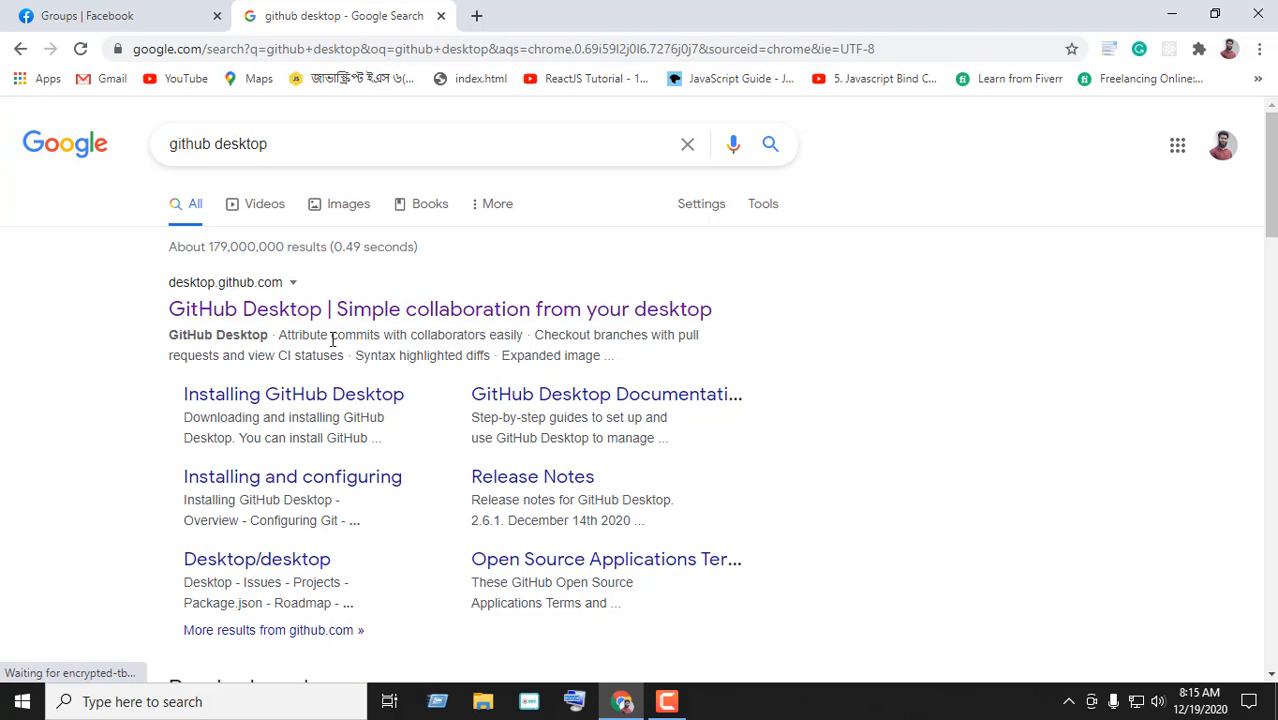
Open the 'GitHub Desktop | Simple collaboration from your desktop' result and browse desktop.github.com
{"action": "left_click", "coordinate": [367, 313]}
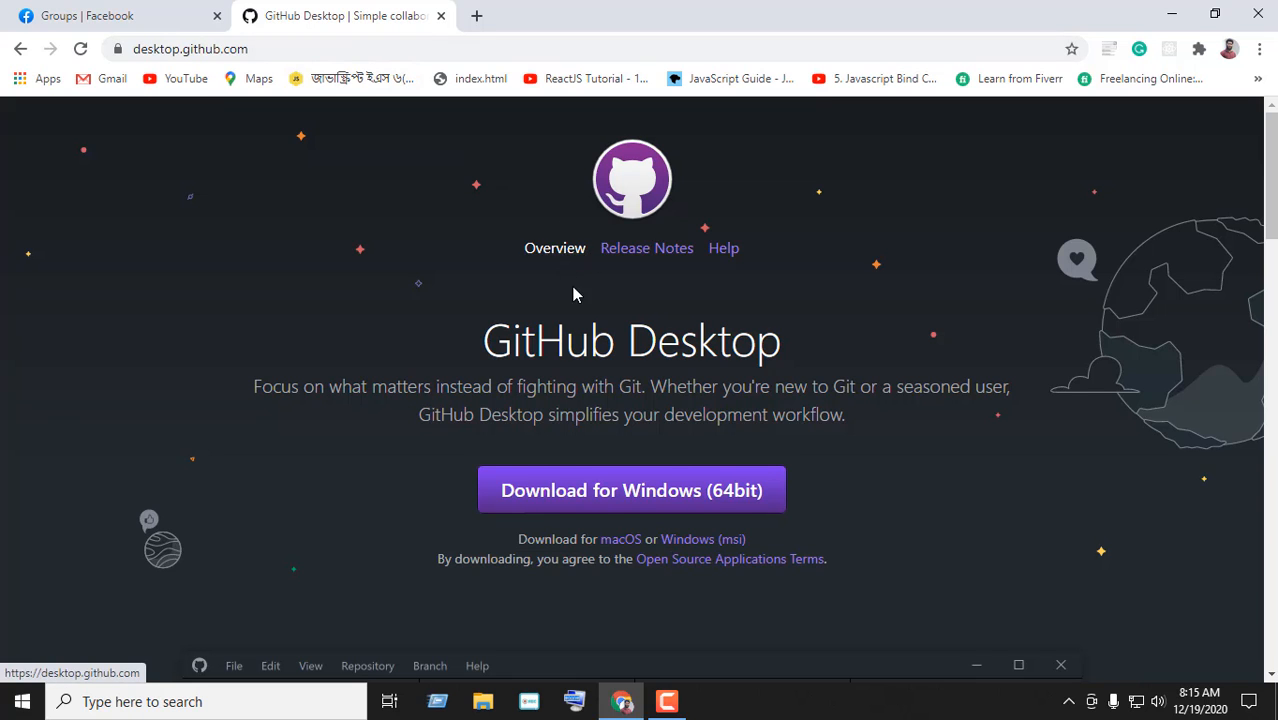
{"action": "scroll", "coordinate": [573, 294], "scroll_direction": "down", "scroll_amount": 2}
{"action": "scroll", "coordinate": [585, 320], "scroll_direction": "up", "scroll_amount": 2}
{"action": "scroll", "coordinate": [585, 320], "scroll_direction": "down", "scroll_amount": 5}
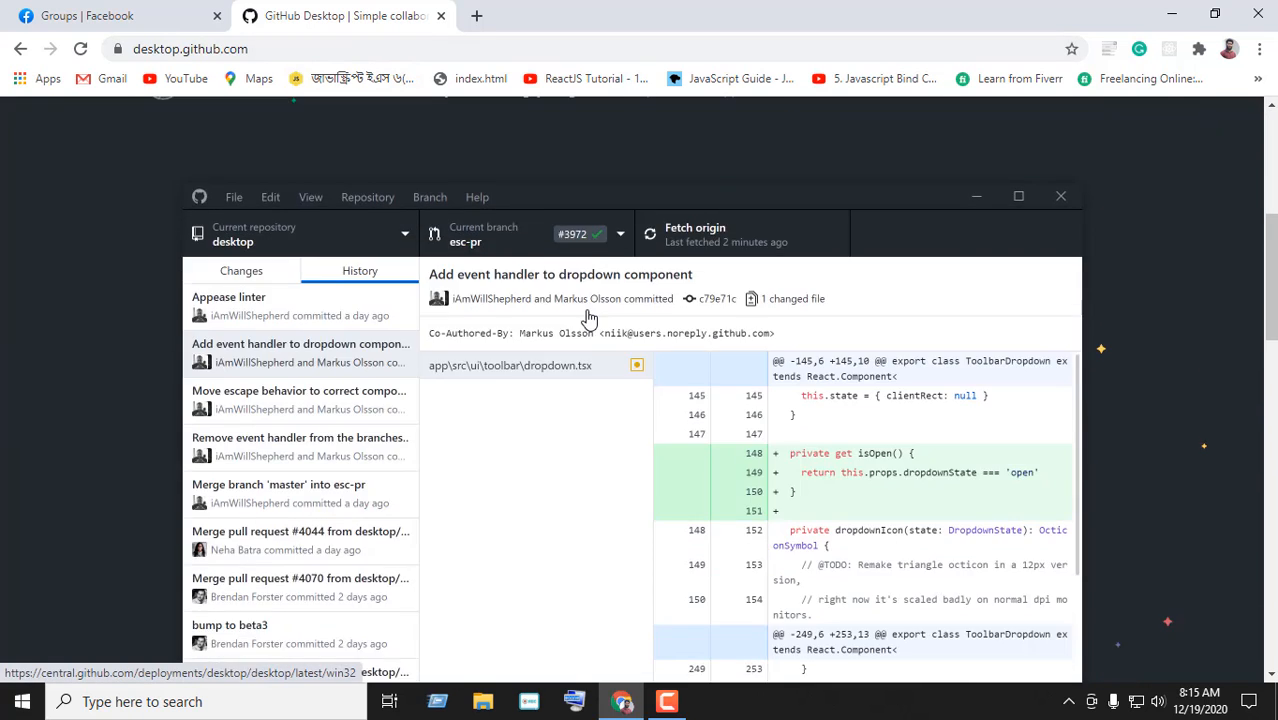
{"action": "scroll", "coordinate": [588, 318], "scroll_direction": "down", "scroll_amount": 10}
{"action": "scroll", "coordinate": [588, 318], "scroll_direction": "up", "scroll_amount": 8}
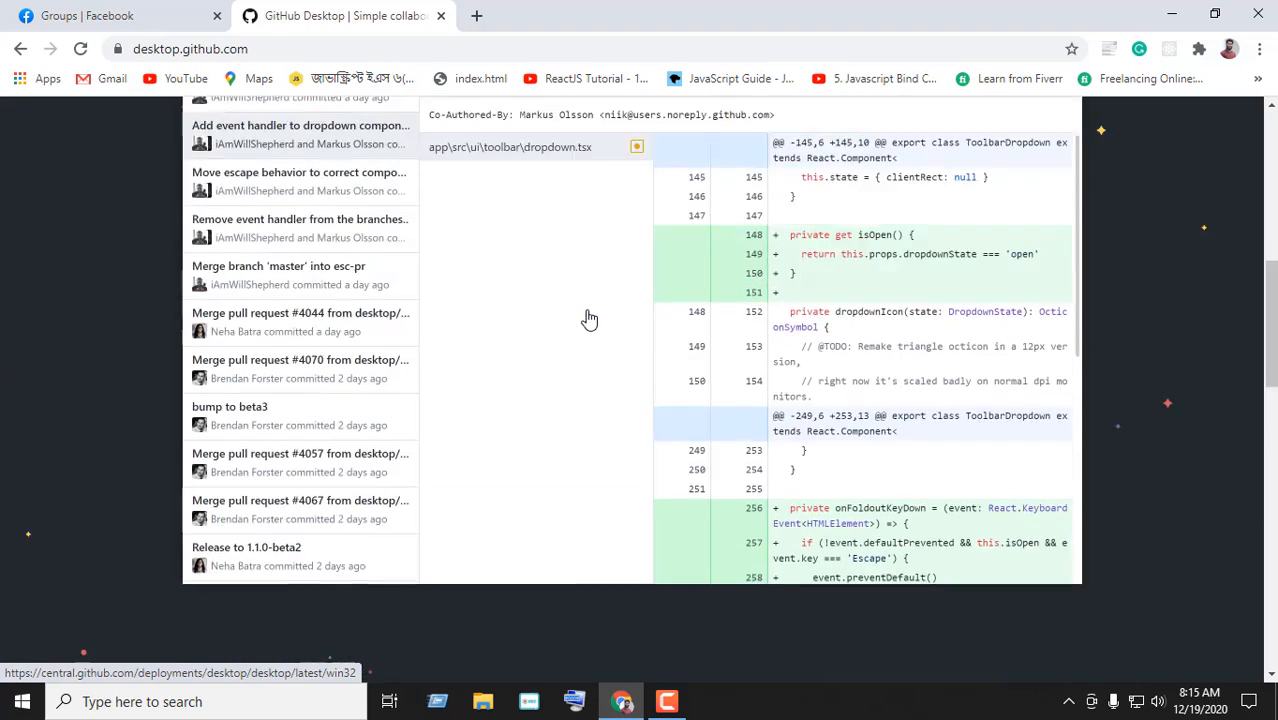
{"action": "scroll", "coordinate": [588, 318], "scroll_direction": "up", "scroll_amount": 7}
{"action": "scroll", "coordinate": [588, 318], "scroll_direction": "down", "scroll_amount": 2}
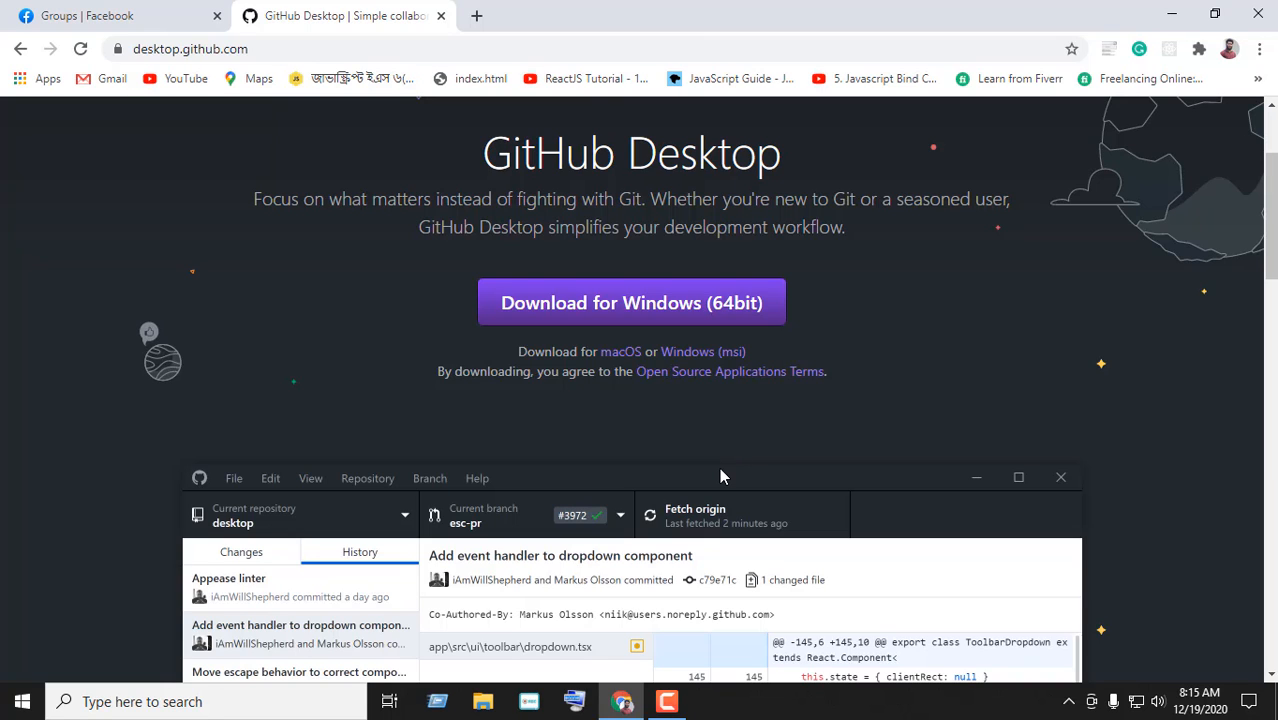
{"action": "scroll", "coordinate": [719, 476], "scroll_direction": "up", "scroll_amount": 2}
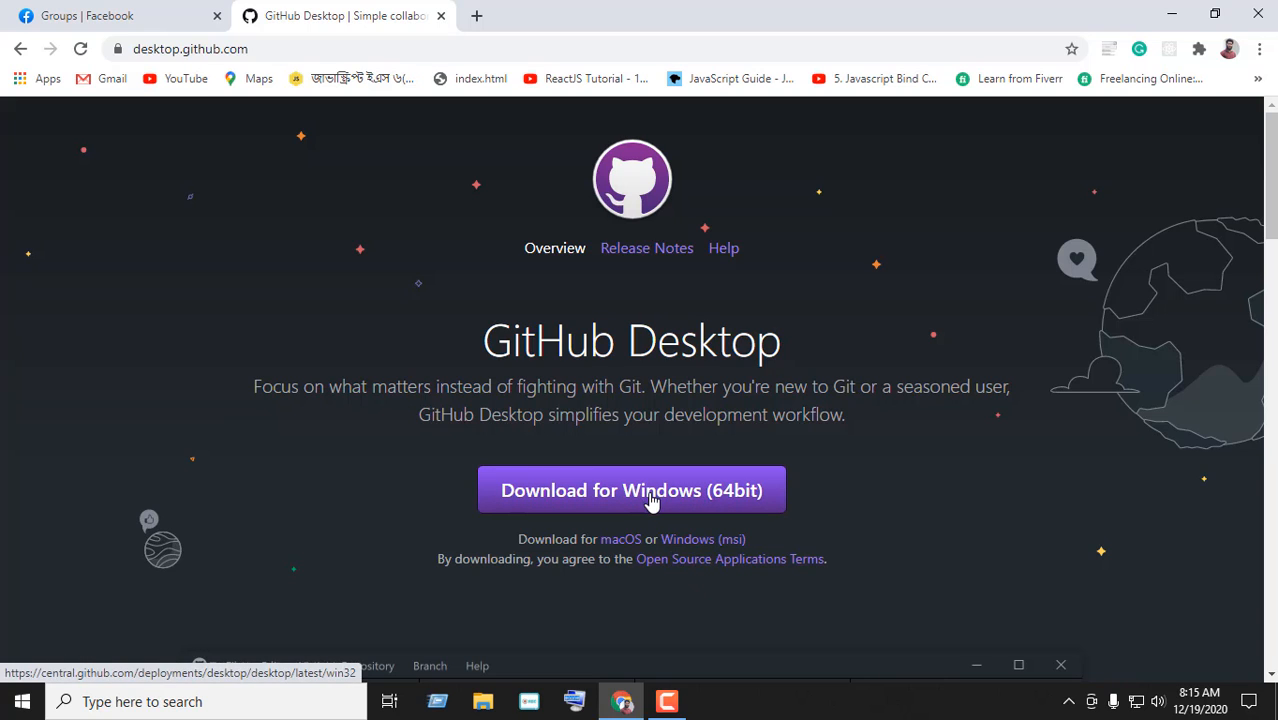
{"action": "scroll", "coordinate": [670, 462], "scroll_direction": "down", "scroll_amount": 1}
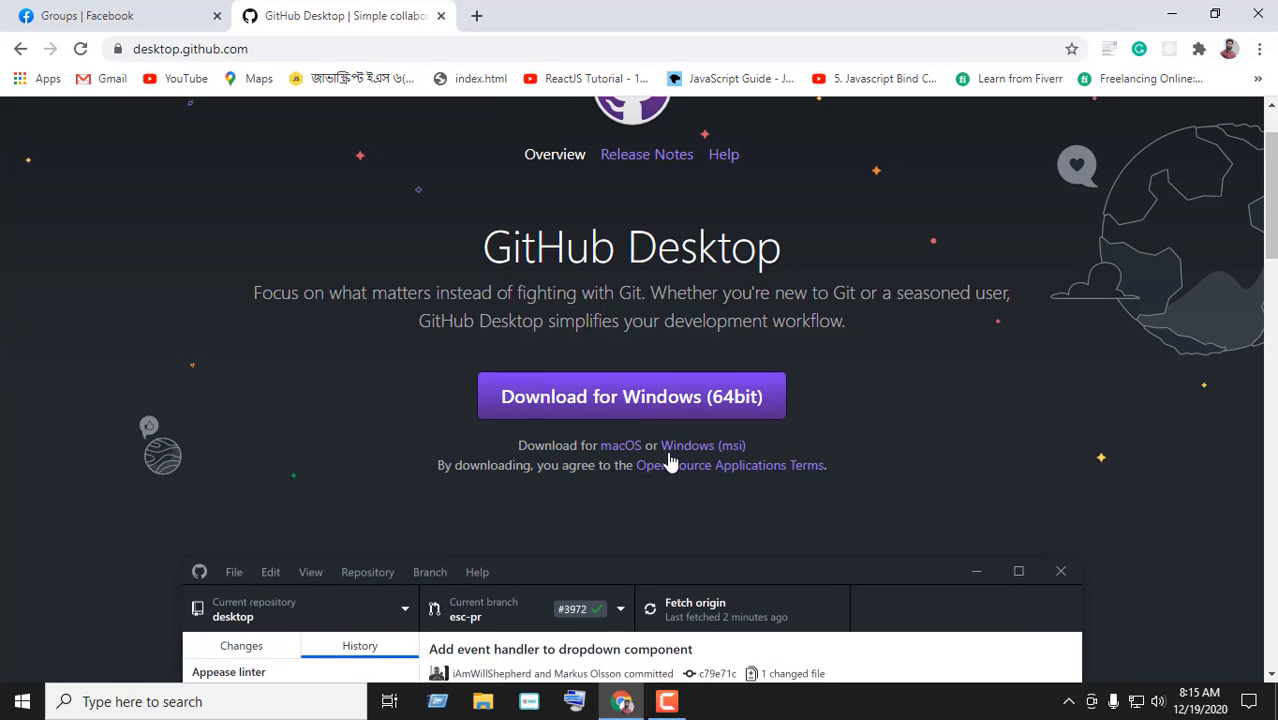
Download the Windows (64bit) GitHub Desktop installer and open its download options
{"action": "left_click", "coordinate": [703, 400]}
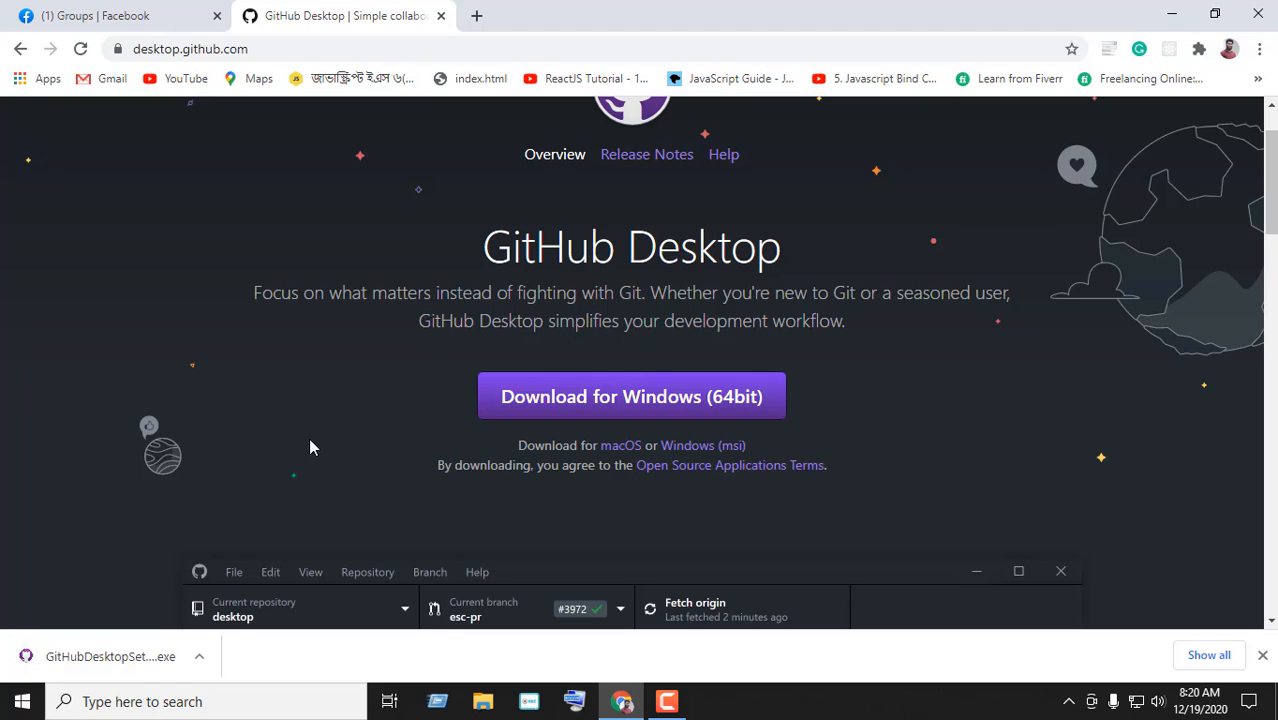
{"action": "left_click", "coordinate": [201, 658]}
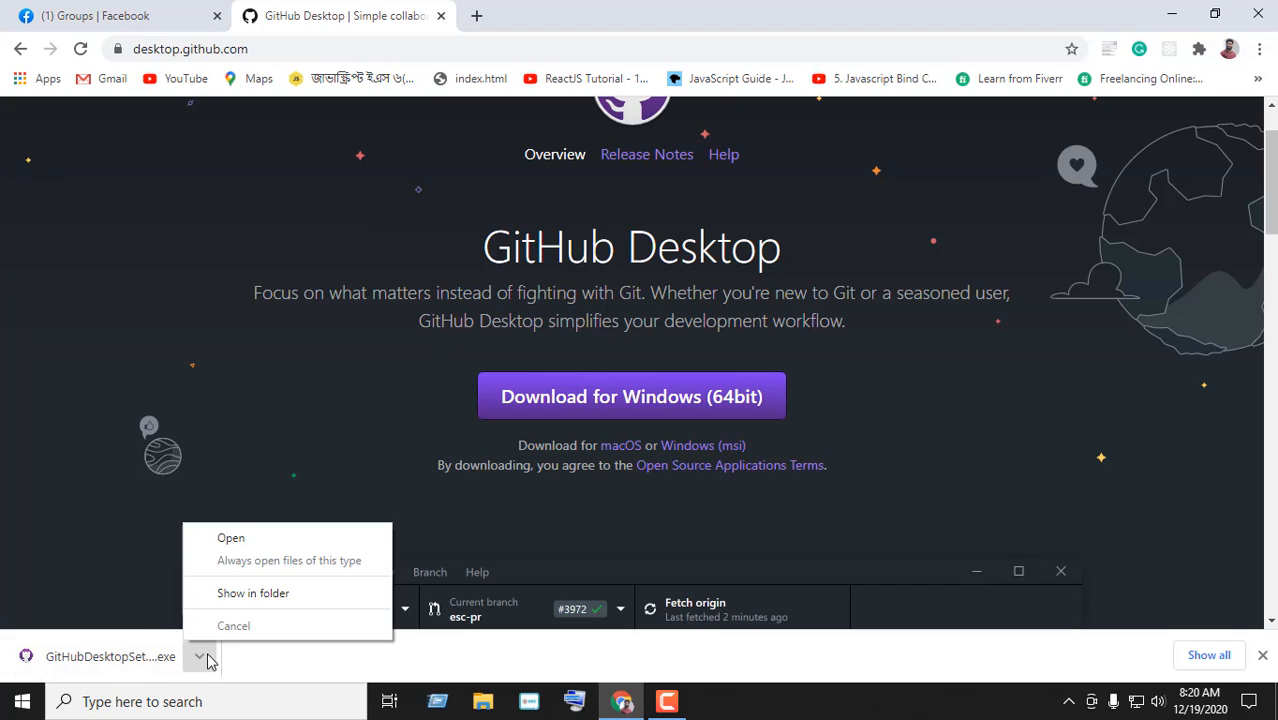
Run GitHubDesktopSetup.exe from Downloads as administrator, then minimize File Explorer
{"action": "left_click", "coordinate": [253, 593]}
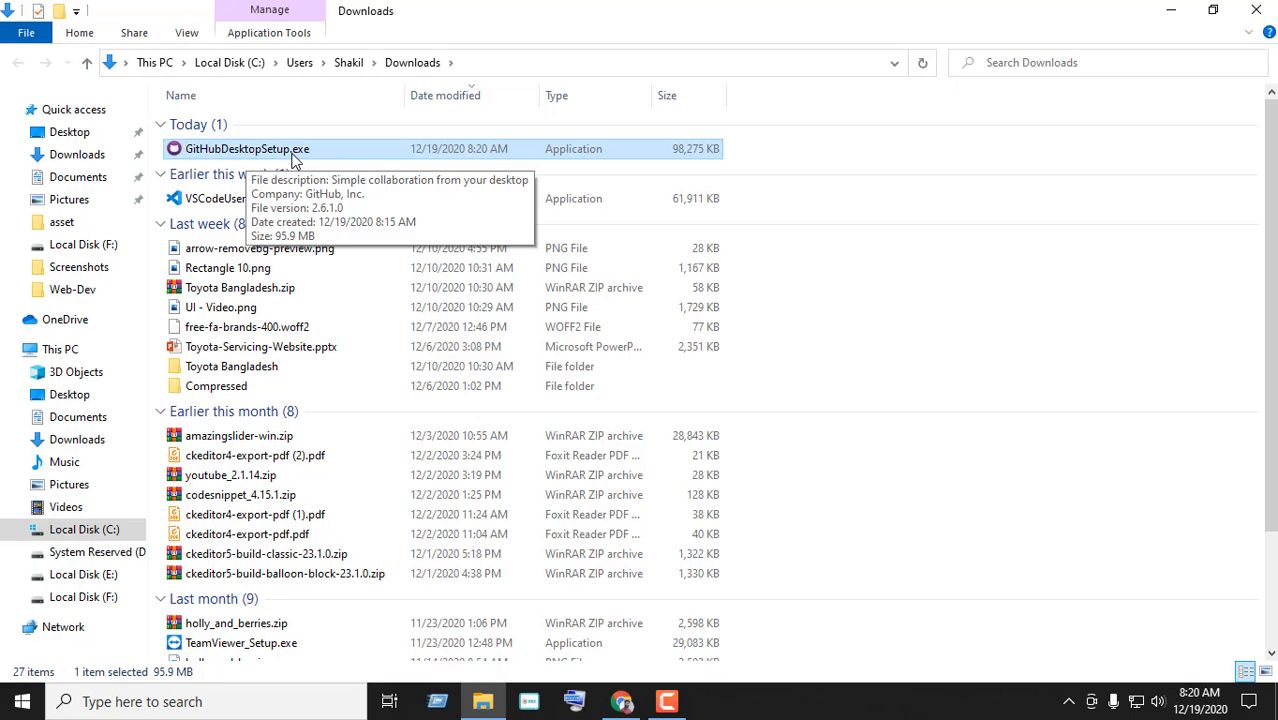
{"action": "right_click", "coordinate": [292, 159]}
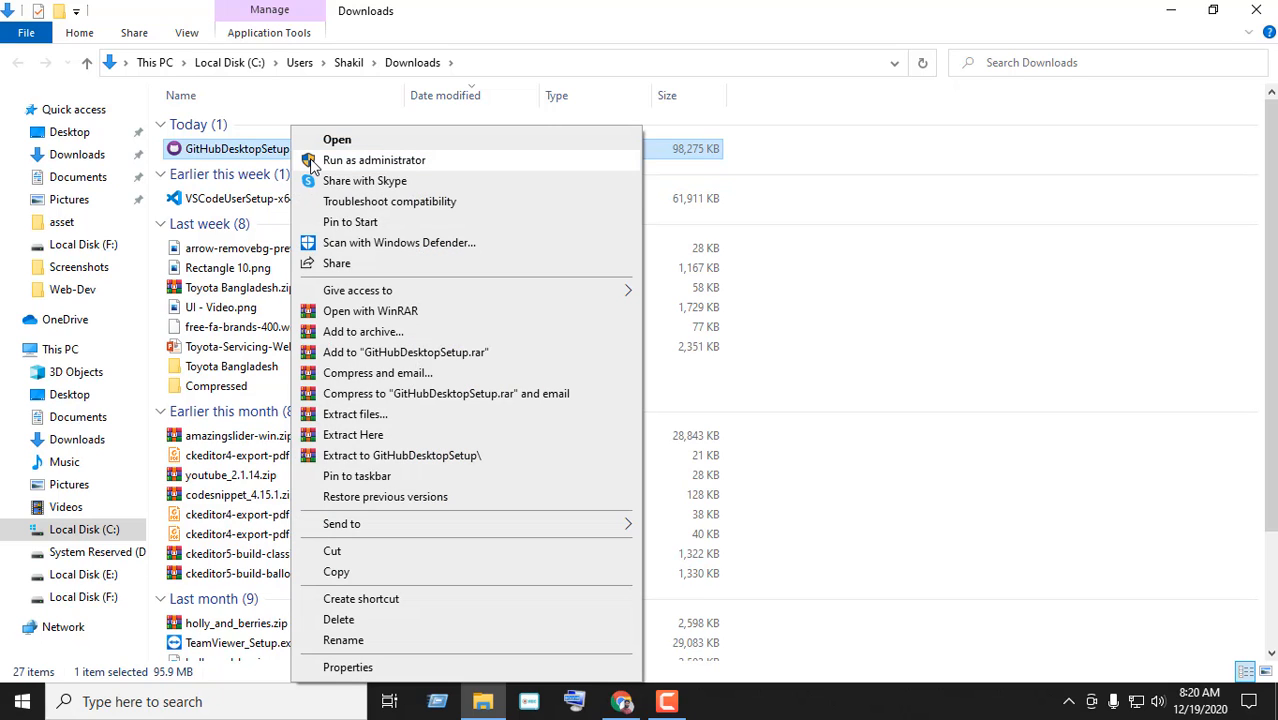
{"action": "left_click", "coordinate": [312, 161]}
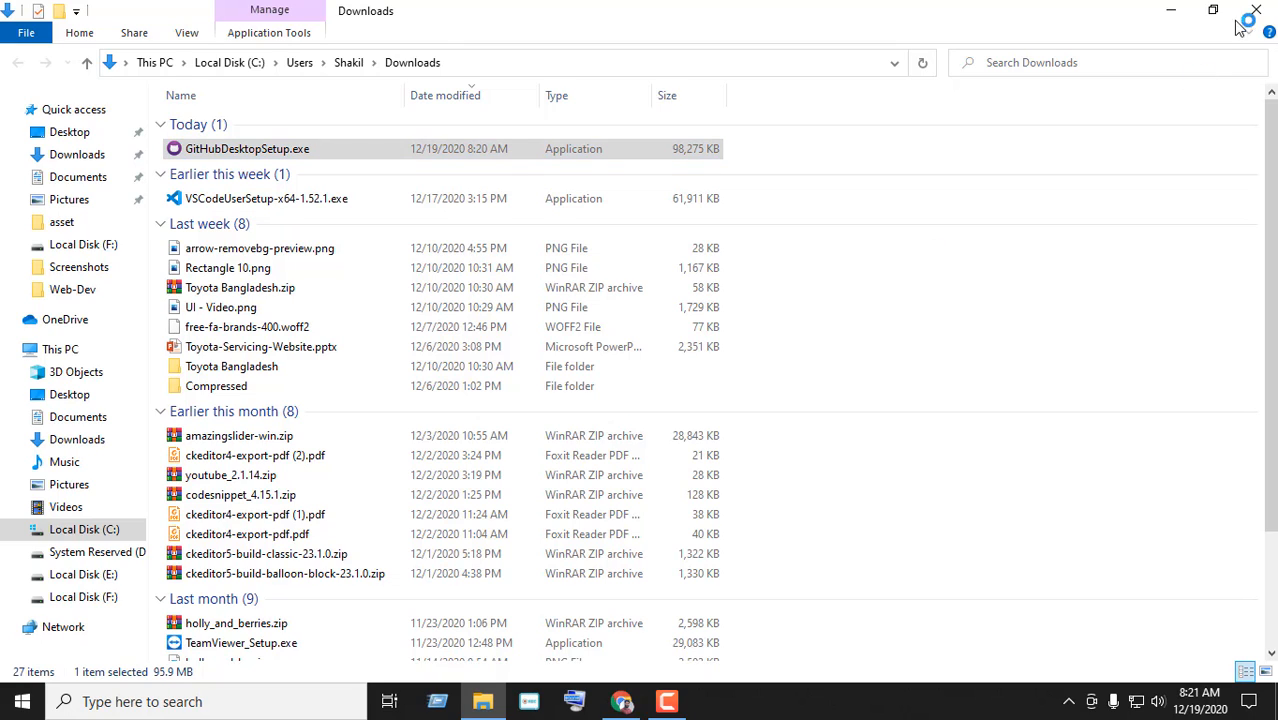
{"action": "left_click", "coordinate": [1178, 20]}
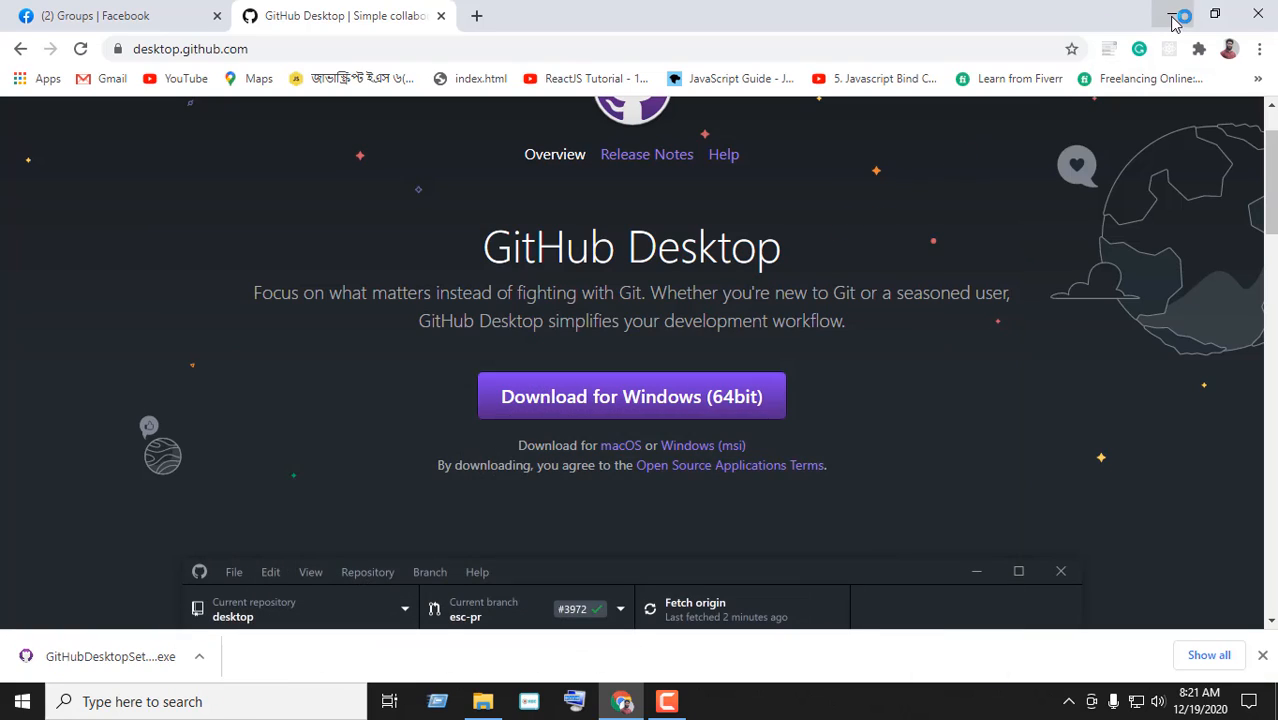
Minimize Chrome so the GitHub Desktop welcome window appears
{"action": "left_click", "coordinate": [1175, 16]}
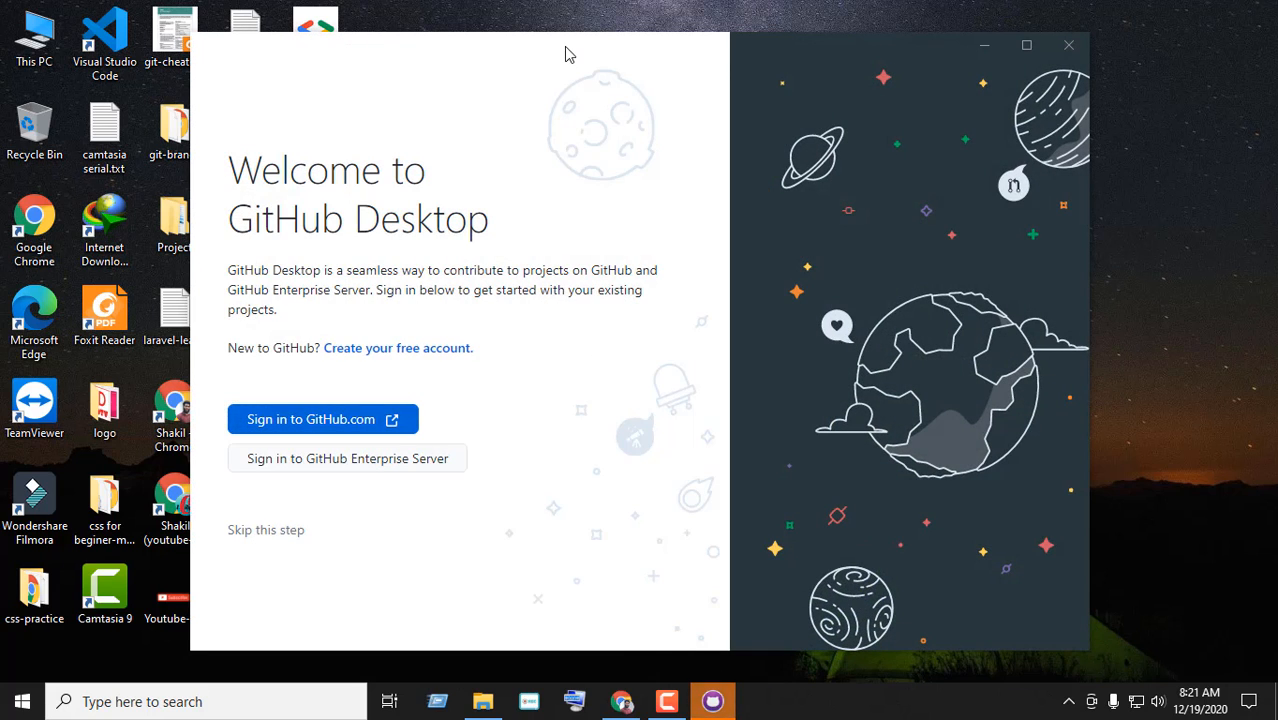
Drag the GitHub Desktop welcome window right to uncover the desktop icons
{"action": "left_click_drag", "start_coordinate": [568, 51], "coordinate": [670, 43]}
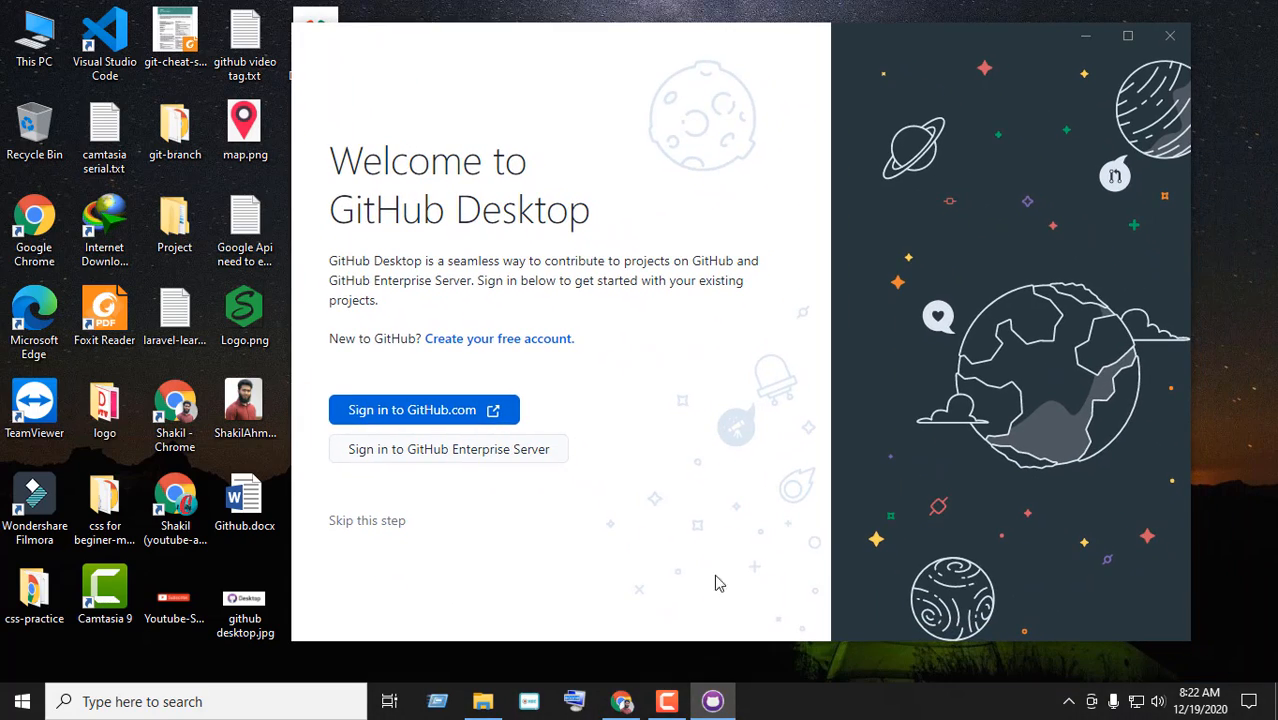
{"action": "left_click", "coordinate": [726, 692]}
{"action": "left_click", "coordinate": [726, 692]}
{"action": "left_click_drag", "start_coordinate": [548, 42], "coordinate": [656, 40]}
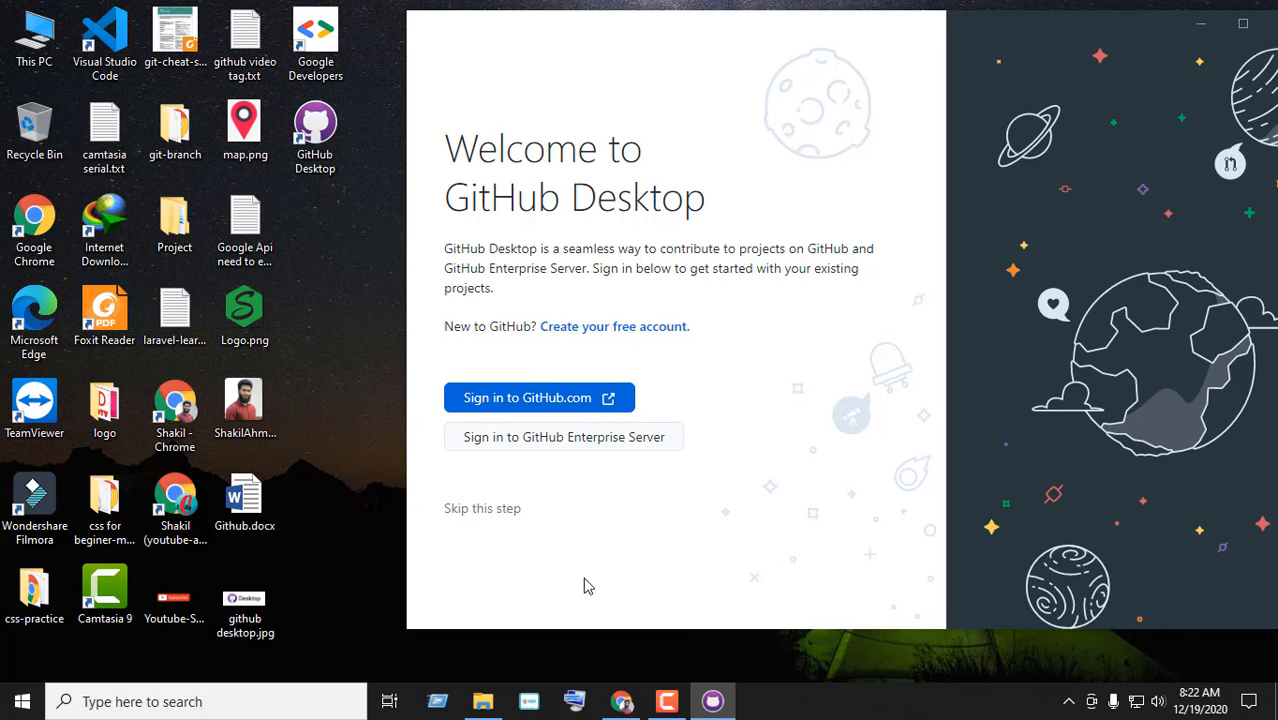
{"action": "left_click_drag", "start_coordinate": [695, 30], "coordinate": [610, 8]}
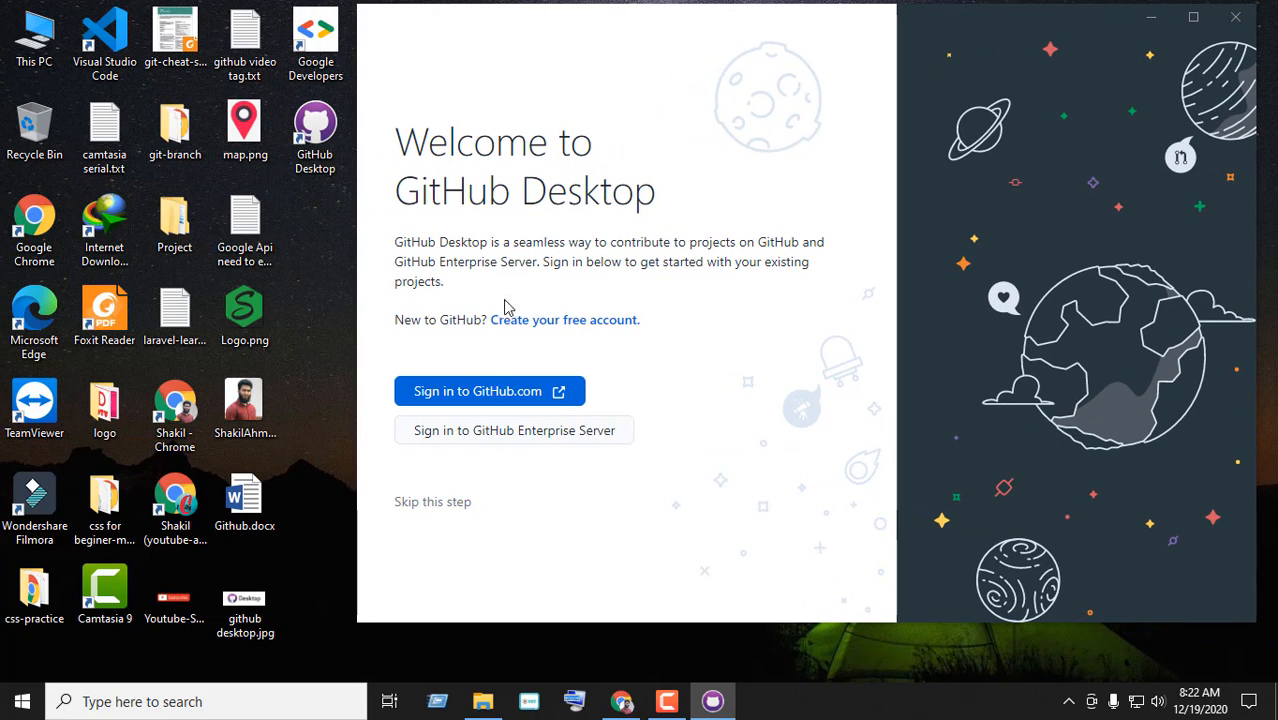
Sign in to GitHub.com and review the repository, user data and workflow permissions requested
{"action": "left_click", "coordinate": [478, 395]}
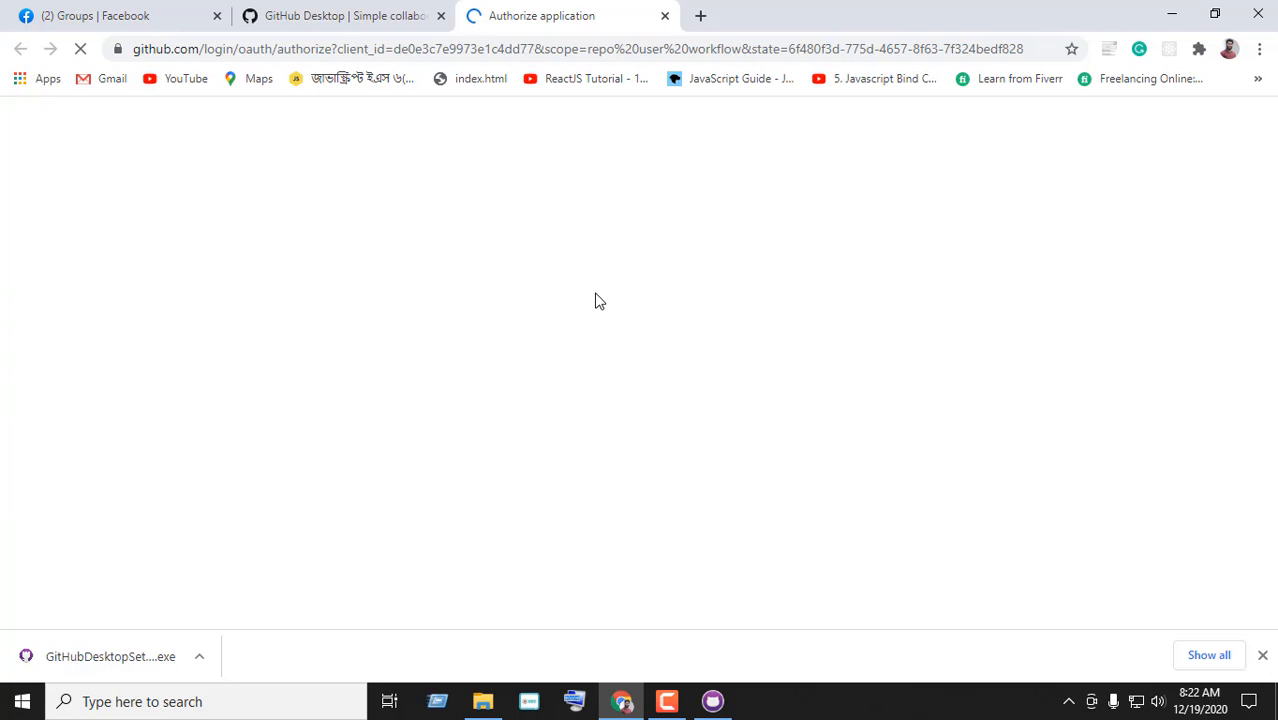
{"action": "scroll", "coordinate": [606, 303], "scroll_direction": "down", "scroll_amount": 2}
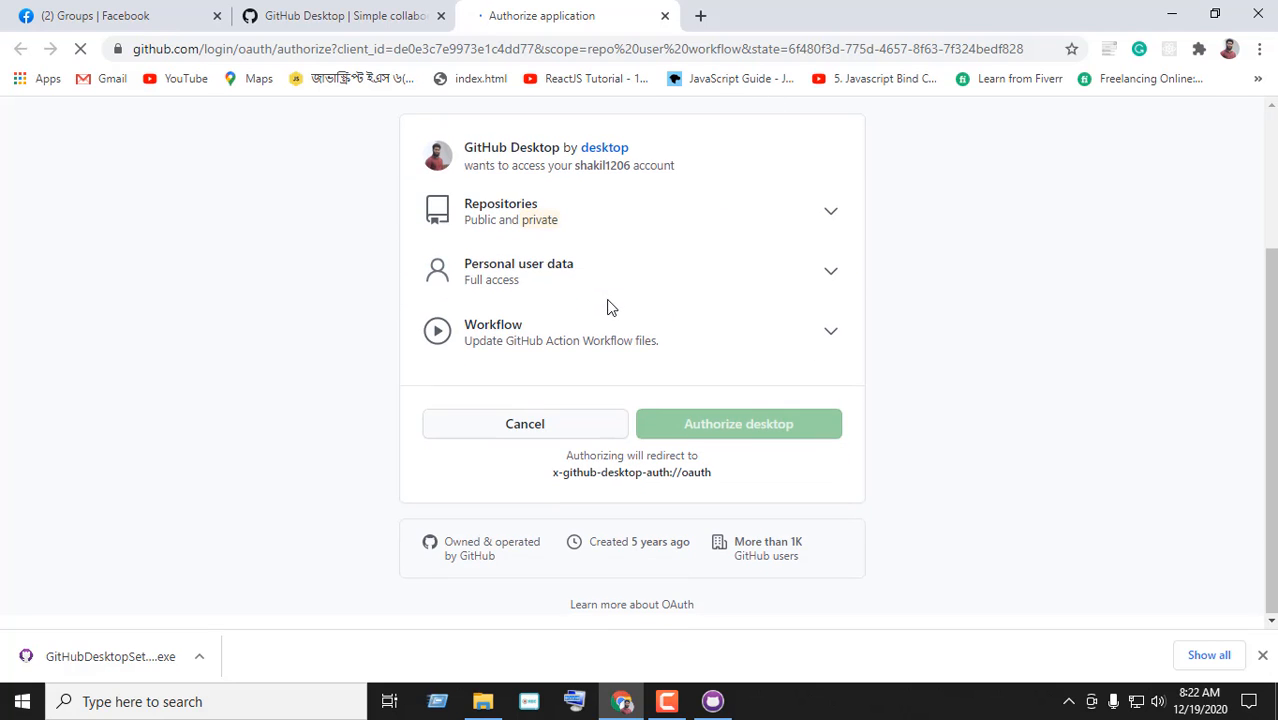
{"action": "scroll", "coordinate": [710, 342], "scroll_direction": "up", "scroll_amount": 2}
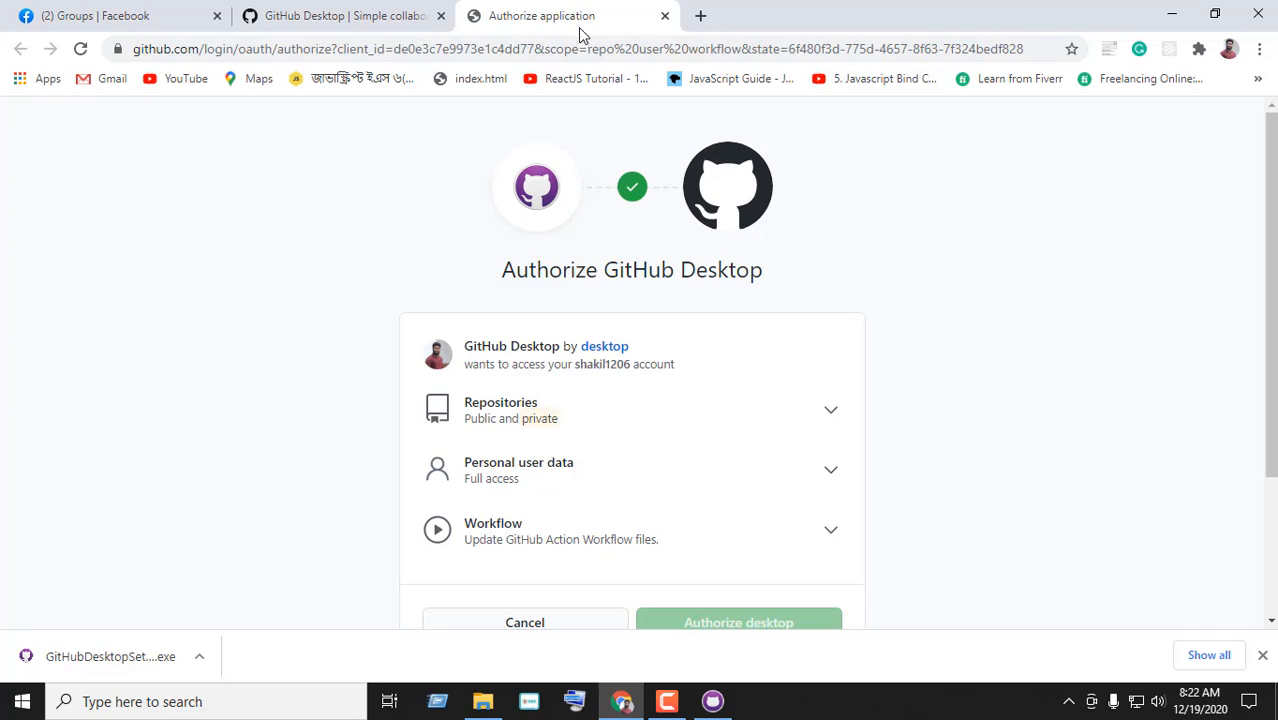
{"action": "scroll", "coordinate": [775, 175], "scroll_direction": "down", "scroll_amount": 2}
{"action": "scroll", "coordinate": [775, 180], "scroll_direction": "up", "scroll_amount": 2}
{"action": "scroll", "coordinate": [773, 180], "scroll_direction": "down", "scroll_amount": 1}
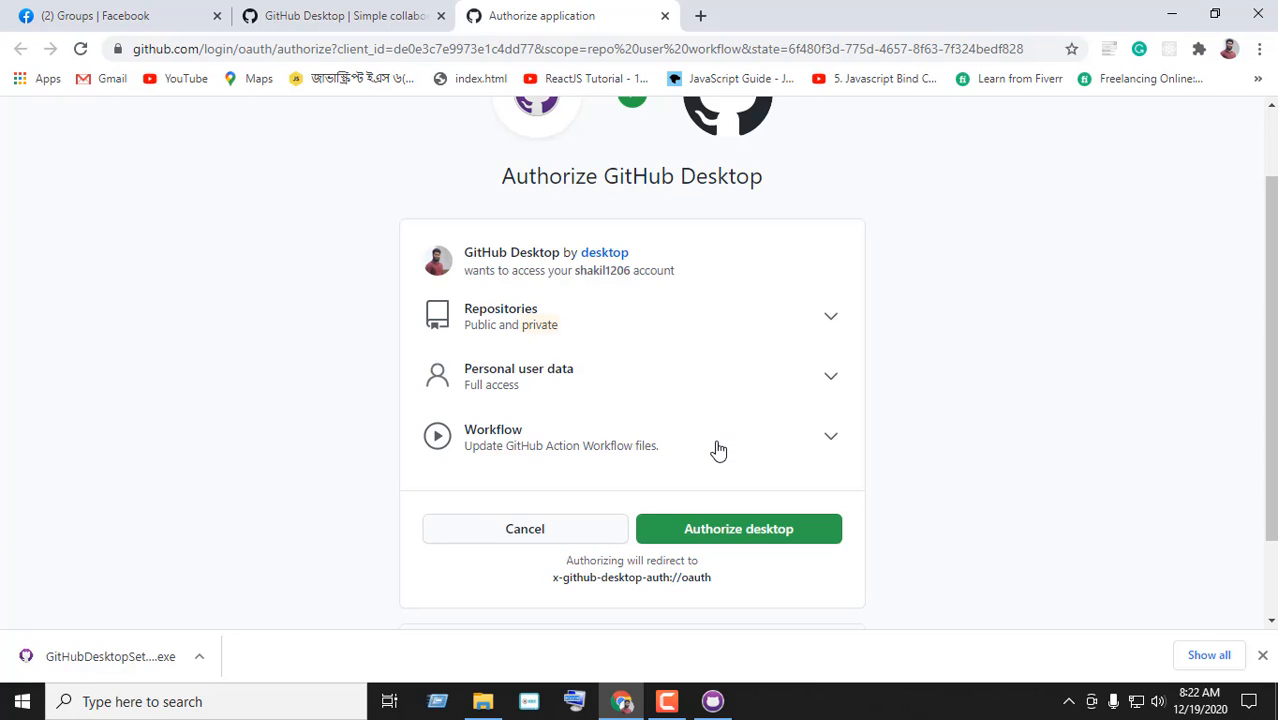
Authorize GitHub Desktop, confirm with the account password, and open GitHubDesktop.exe
{"action": "left_click", "coordinate": [760, 541]}
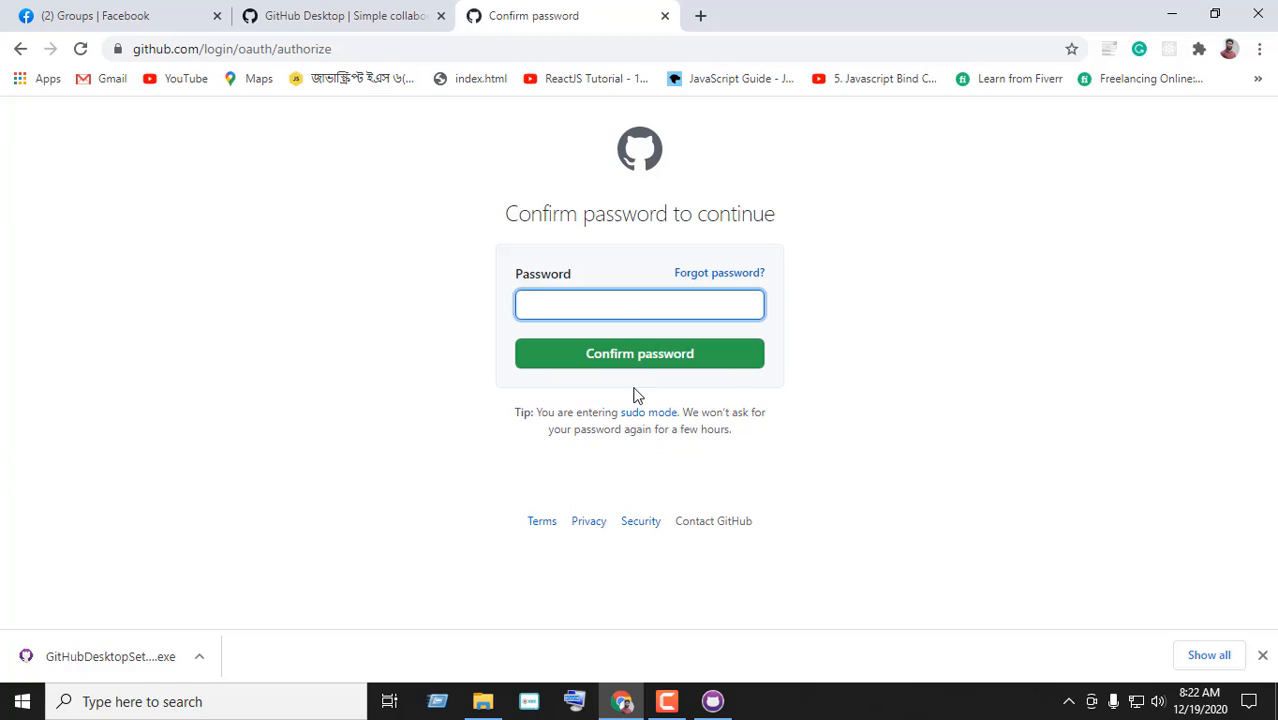
{"action": "type", "text": "•"}
{"action": "left_click", "coordinate": [704, 364]}
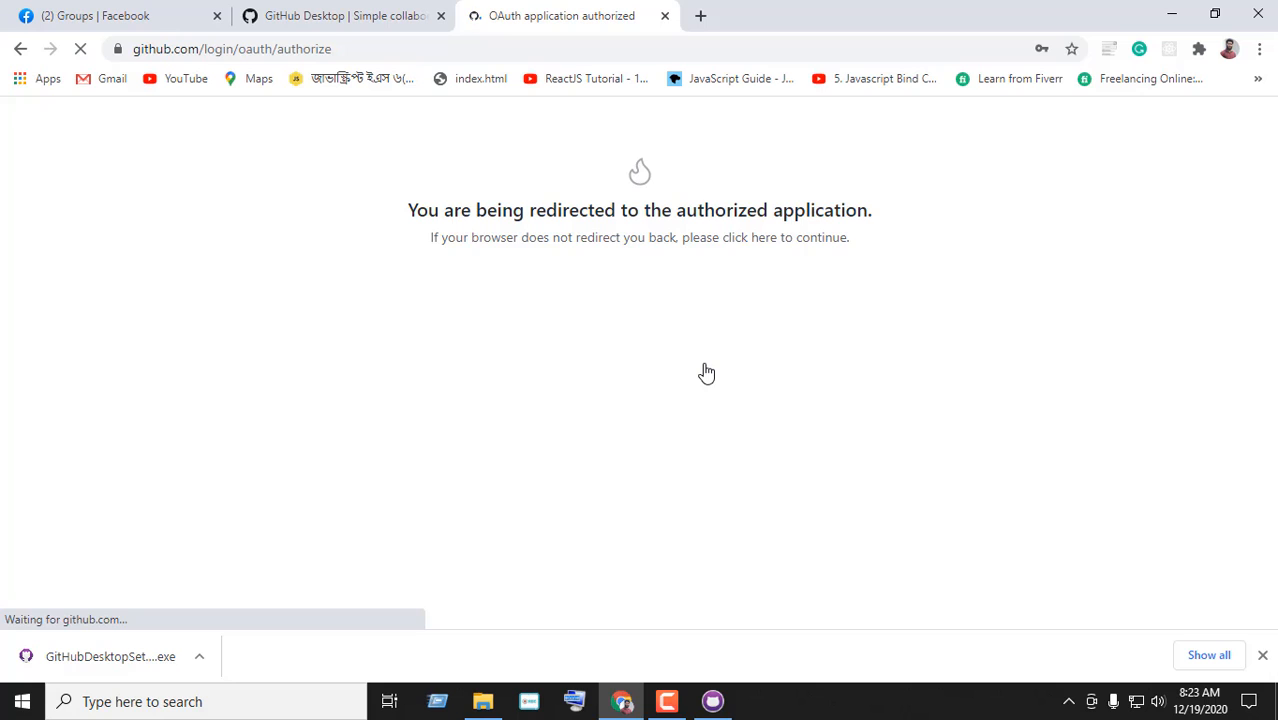
{"action": "left_click", "coordinate": [752, 212]}
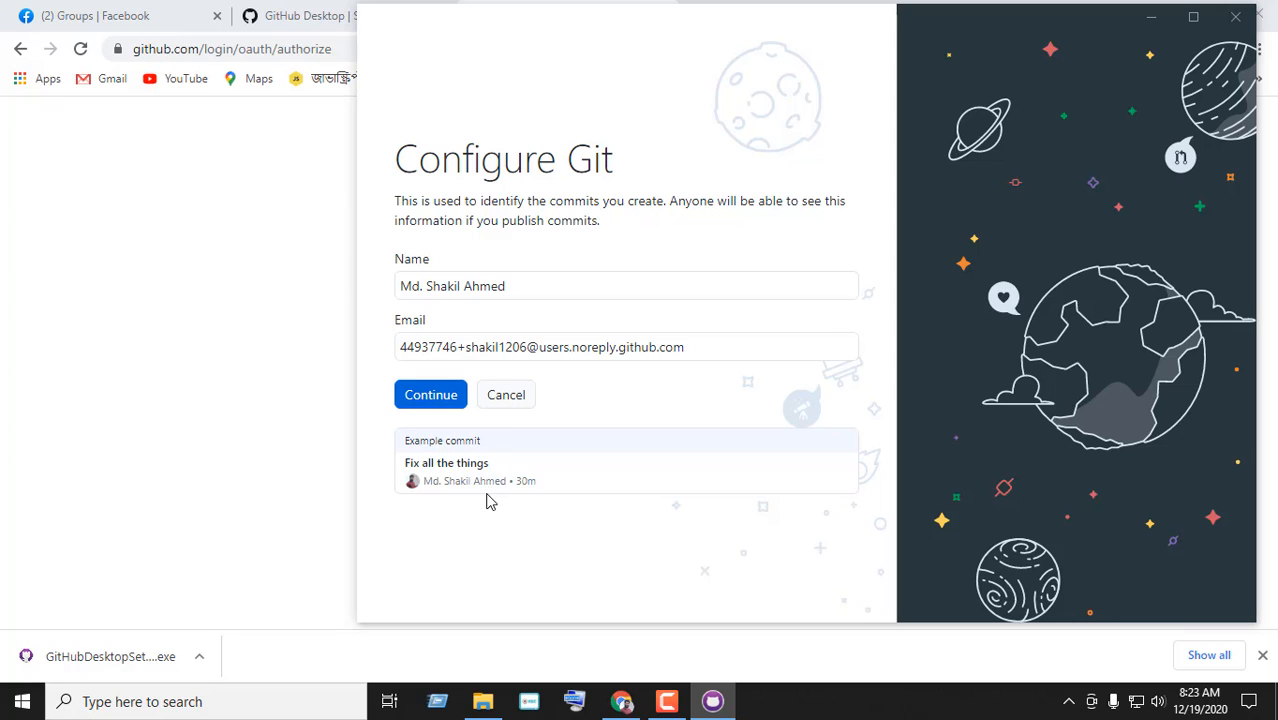
Keep the suggested Git name and e-mail, leave usage stats on, and finish setup
{"action": "triple_click", "coordinate": [600, 350]}
{"action": "left_click", "coordinate": [630, 350]}
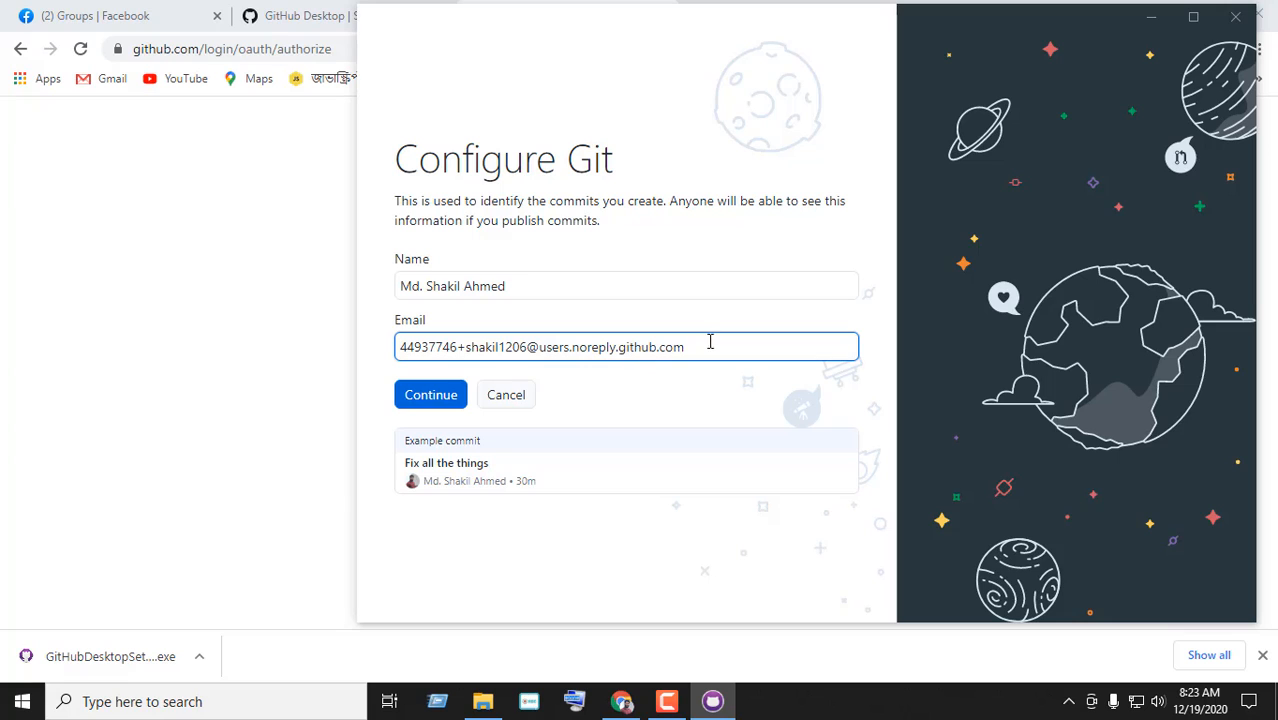
{"action": "left_click_drag", "start_coordinate": [720, 342], "coordinate": [396, 346]}
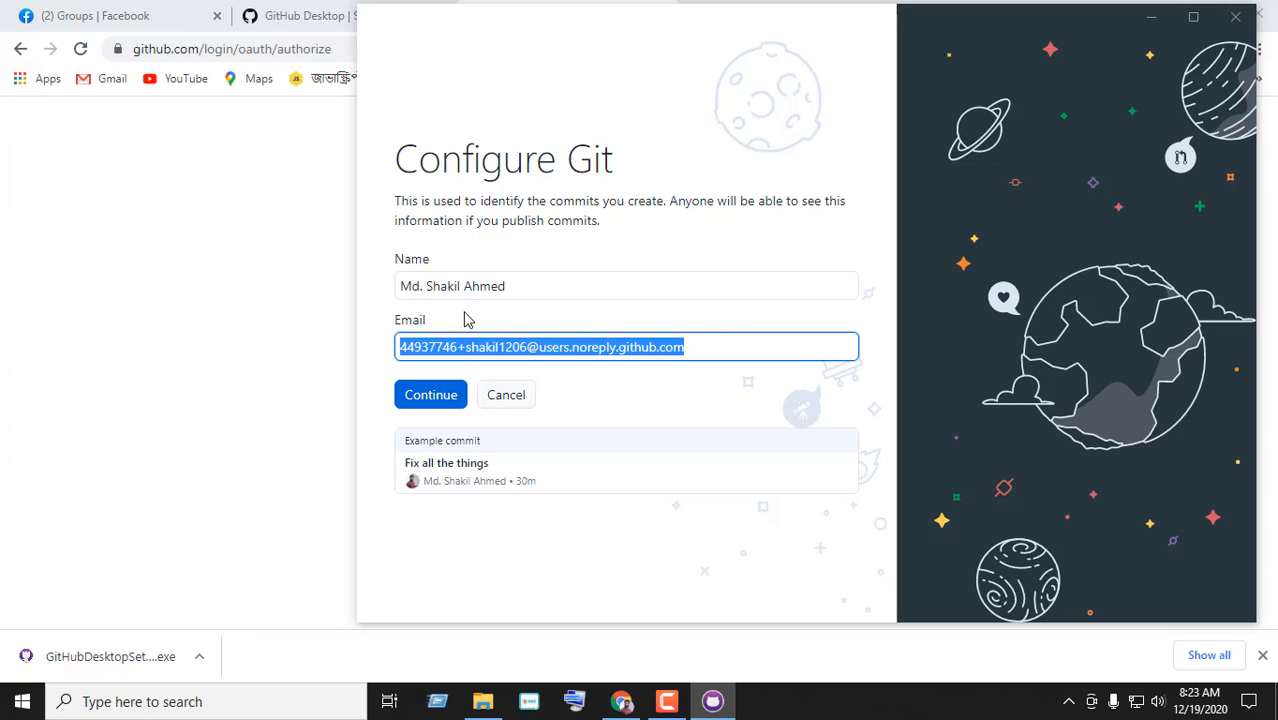
{"action": "left_click", "coordinate": [530, 380]}
{"action": "left_click", "coordinate": [433, 402]}
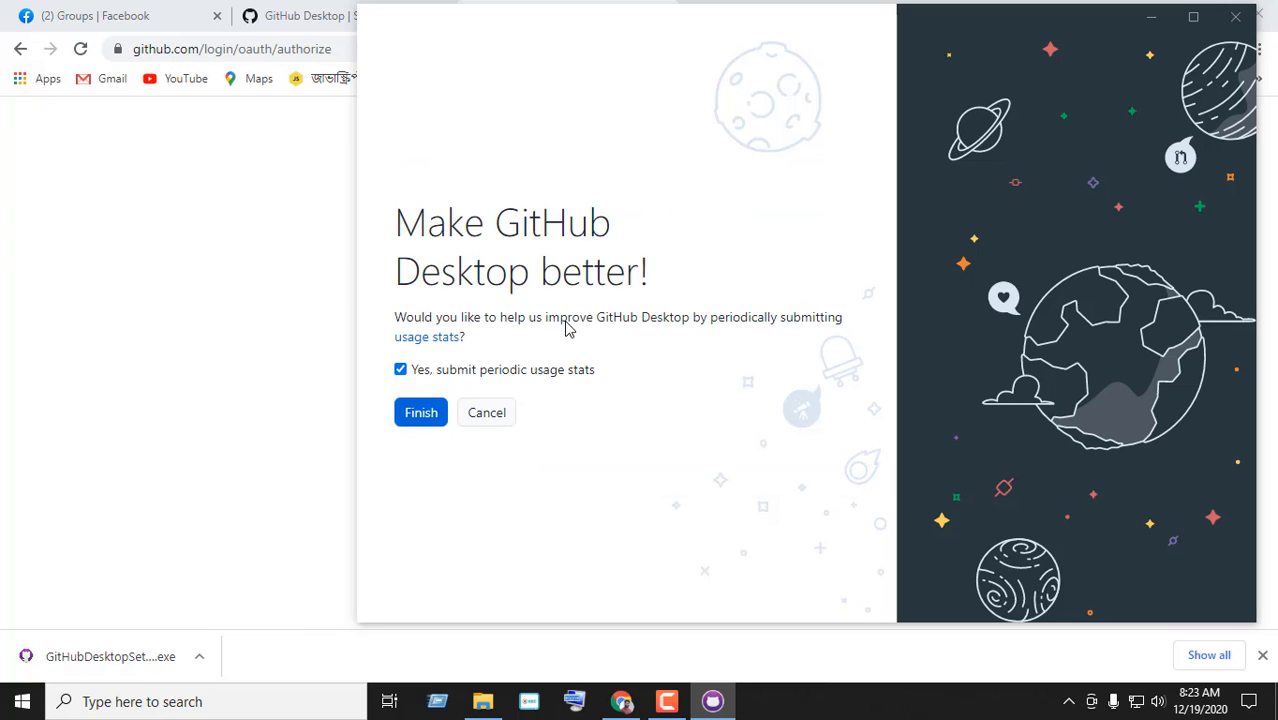
{"action": "left_click", "coordinate": [434, 413]}
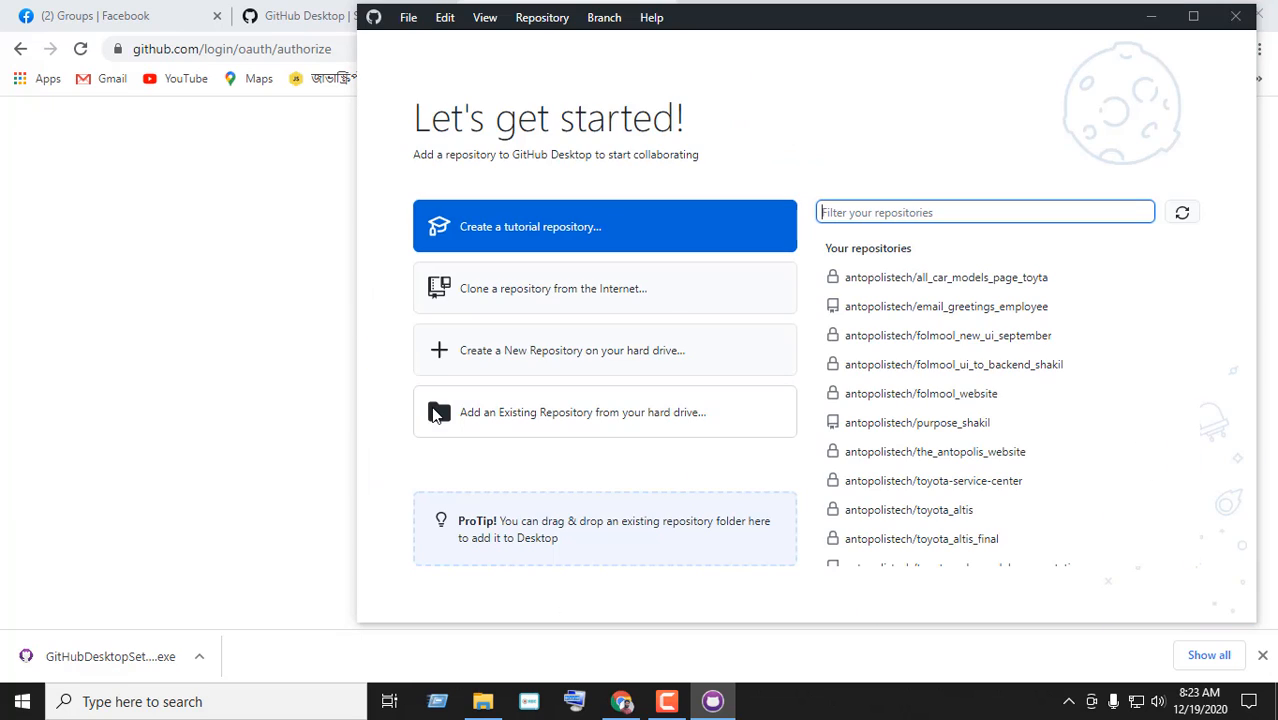
Maximize the GitHub Desktop window and scroll the repository list
{"action": "double_click", "coordinate": [894, 36]}
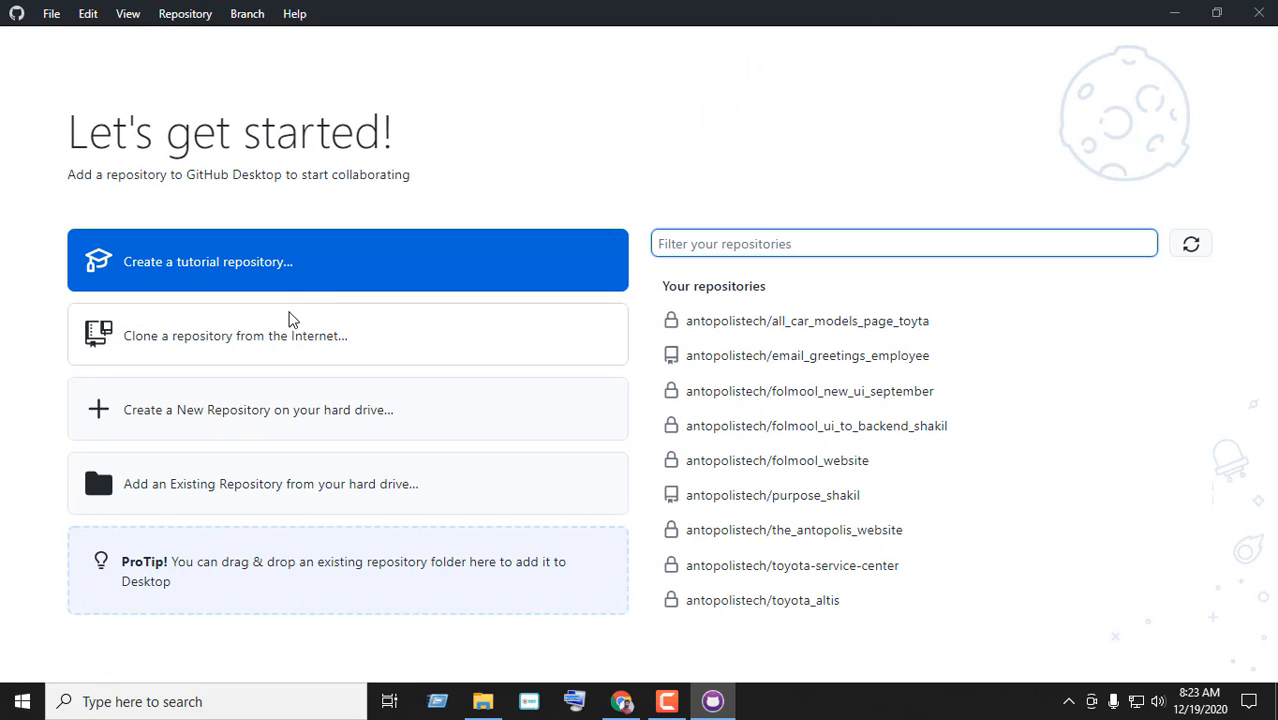
{"action": "scroll", "coordinate": [891, 402], "scroll_direction": "down", "scroll_amount": 1}
{"action": "scroll", "coordinate": [891, 402], "scroll_direction": "down", "scroll_amount": 15}
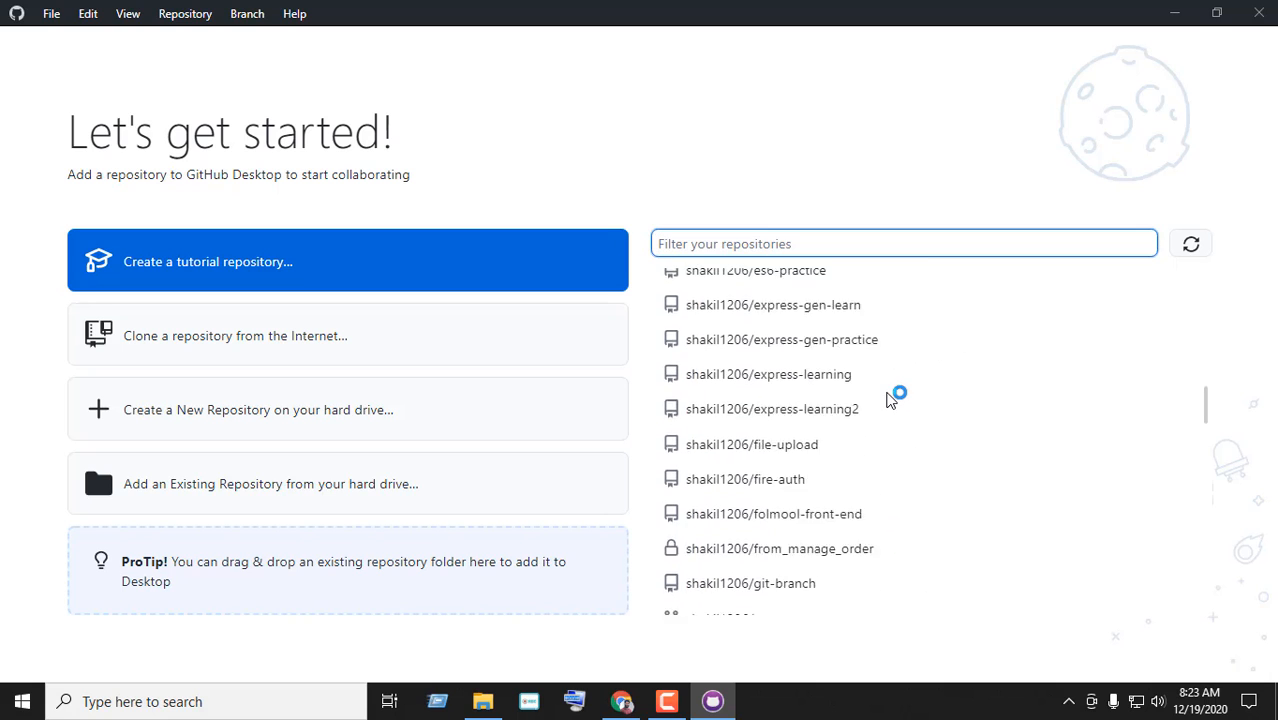
{"action": "scroll", "coordinate": [888, 400], "scroll_direction": "up", "scroll_amount": 5}
{"action": "scroll", "coordinate": [891, 400], "scroll_direction": "up", "scroll_amount": 10}
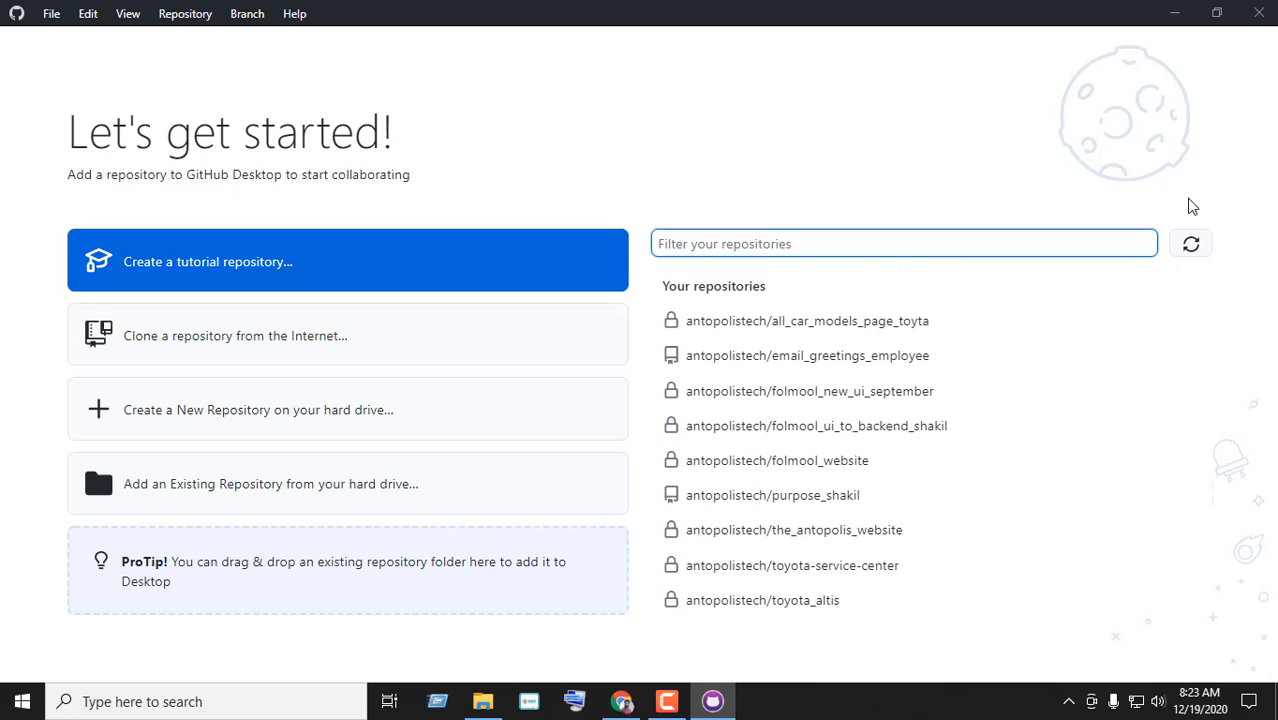
Test the repository filter with 'course' and a user's name, then clear it
{"action": "left_click", "coordinate": [1041, 242]}
{"action": "type", "text": "course"}
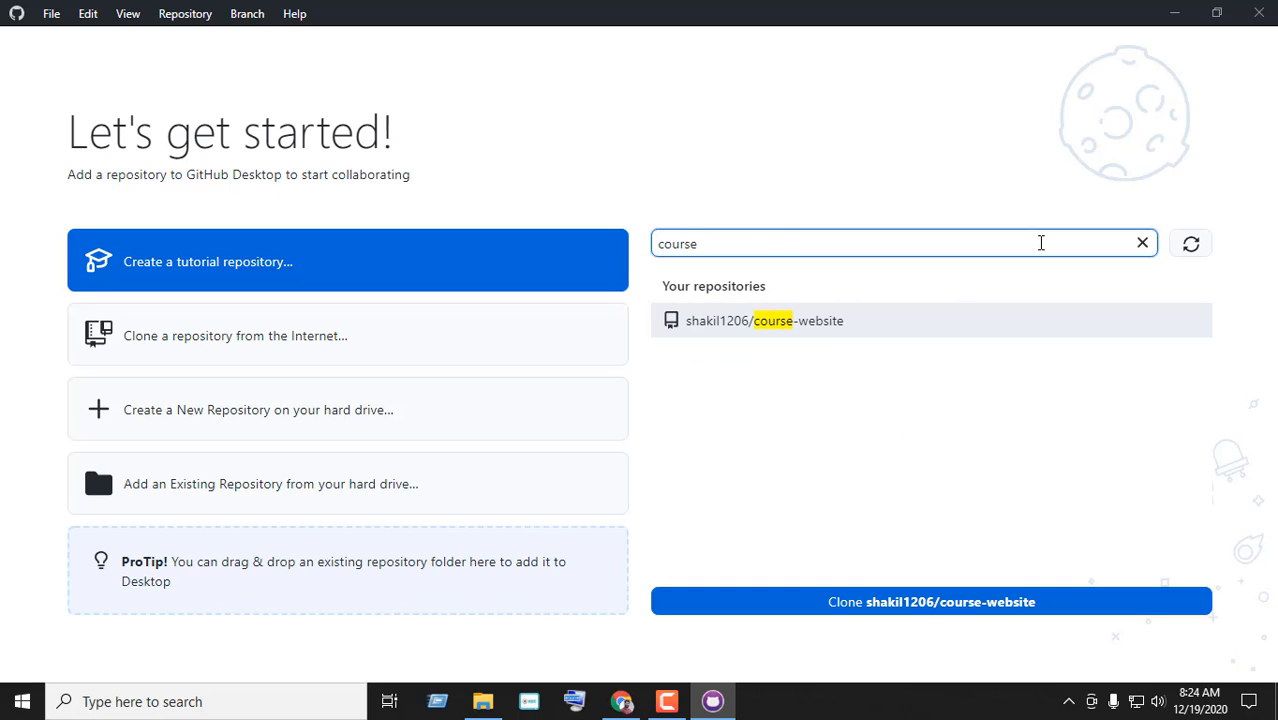
{"action": "key", "text": "BackSpace"}
{"action": "key", "text": "BackSpace"}
{"action": "key", "text": "BackSpace"}
{"action": "key", "text": "BackSpace"}
{"action": "key", "text": "BackSpace"}
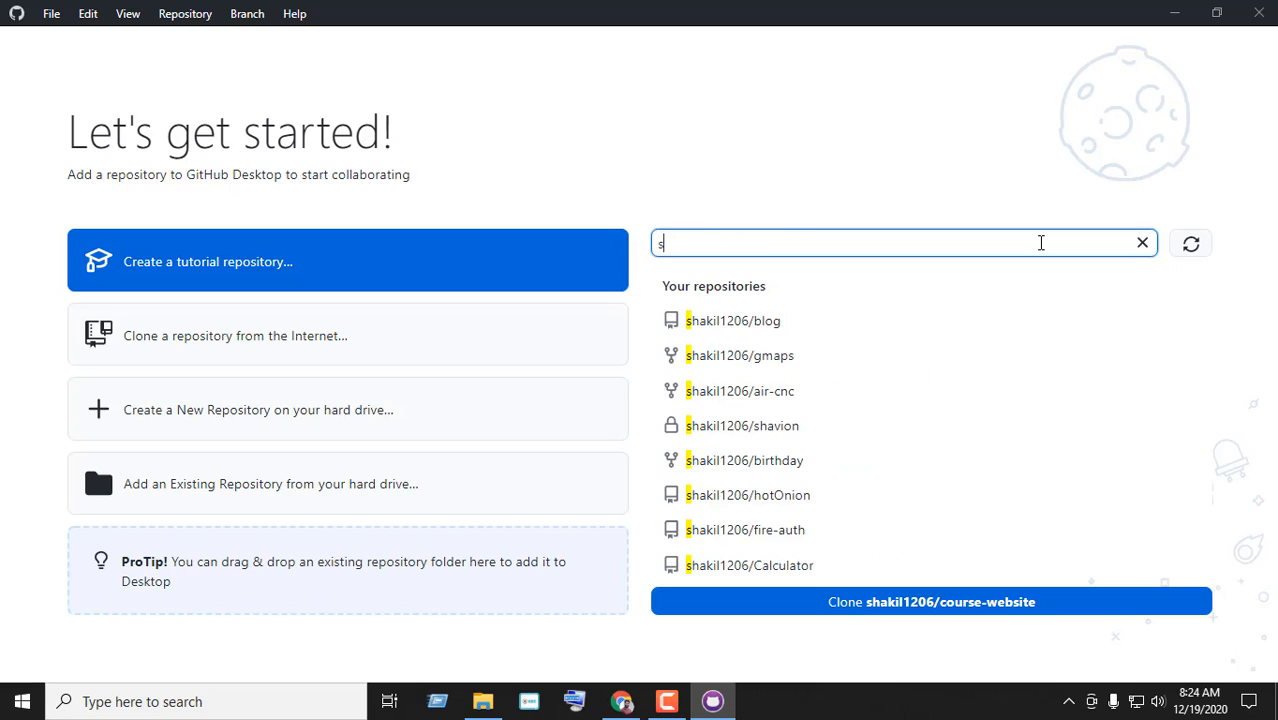
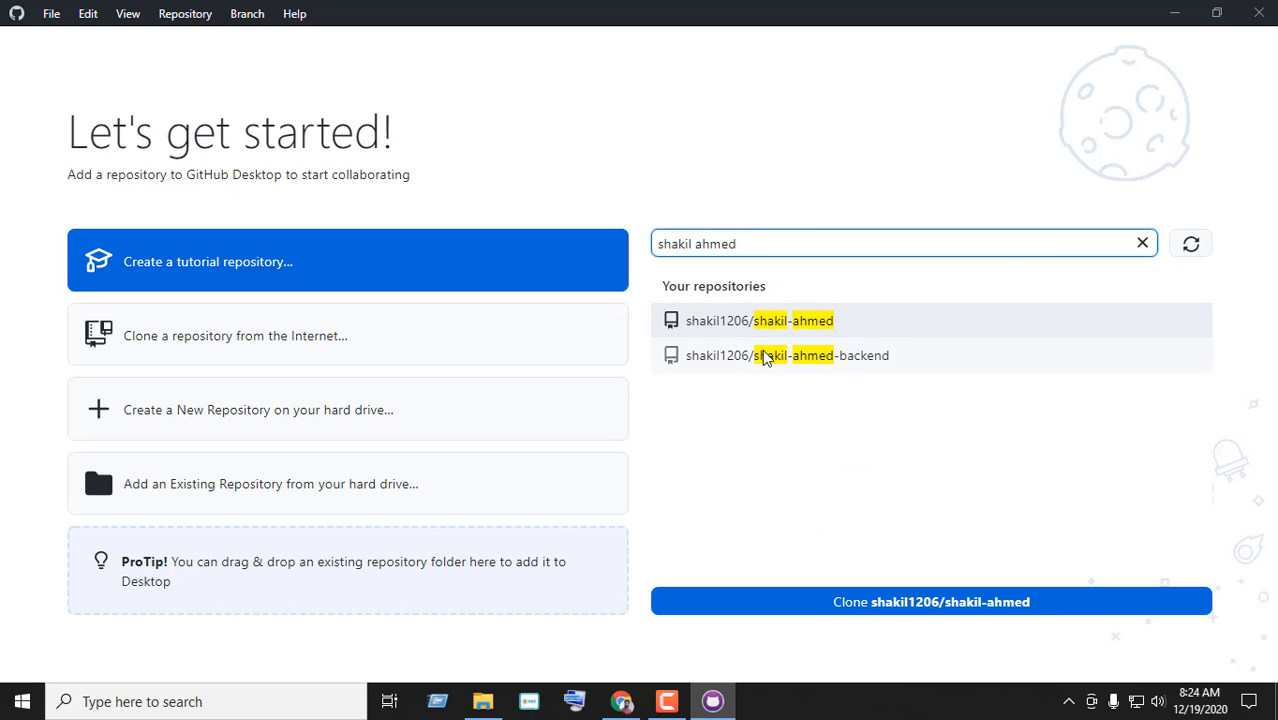
{"action": "triple_click", "coordinate": [786, 240]}
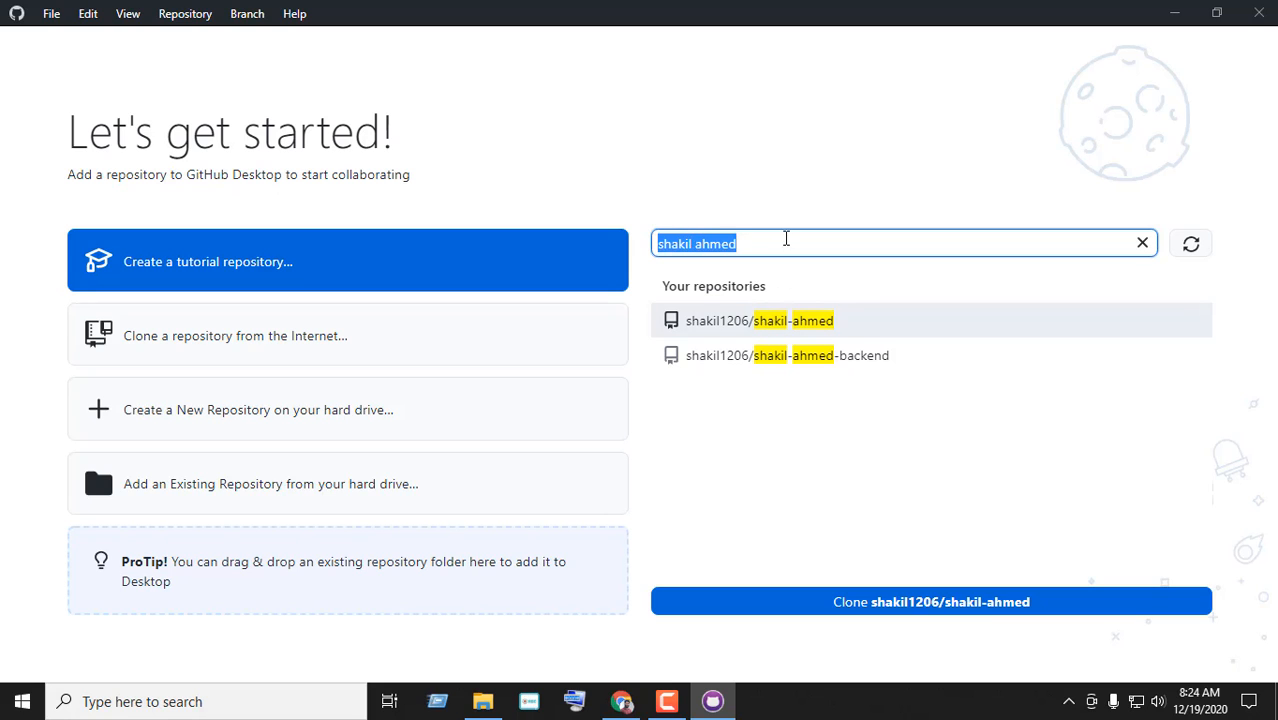
{"action": "key", "text": "BackSpace"}
{"action": "type", "text": "s"}
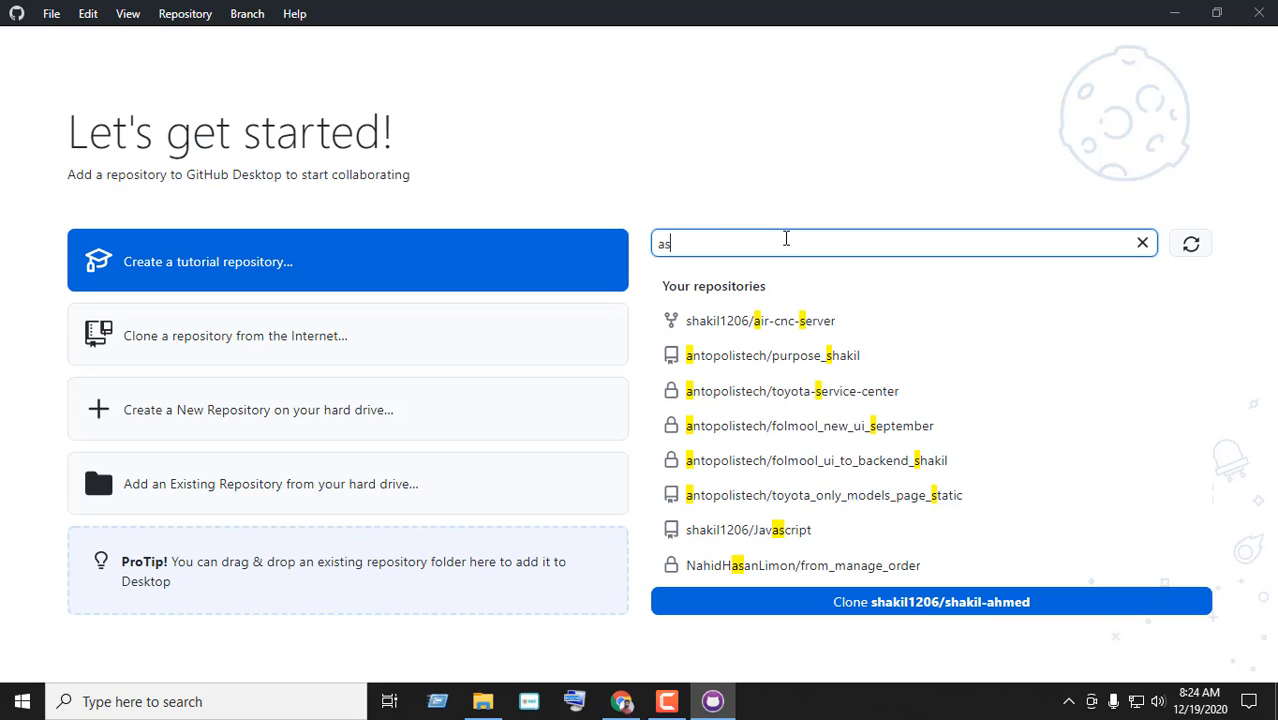
{"action": "key", "text": "BackSpace"}
{"action": "type", "text": "shakil"}
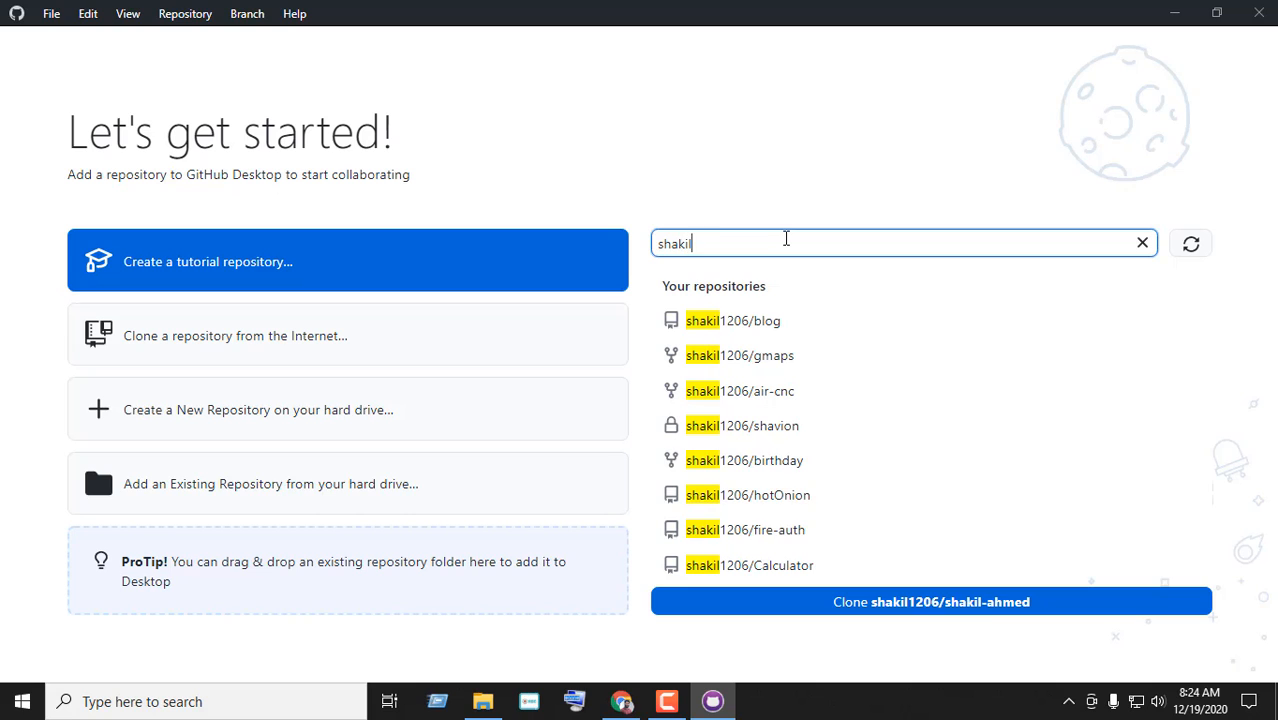
{"action": "key", "text": "BackSpace"}
{"action": "key", "text": "BackSpace"}
{"action": "key", "text": "BackSpace"}
{"action": "key", "text": "BackSpace"}
{"action": "key", "text": "BackSpace"}
{"action": "key", "text": "BackSpace"}
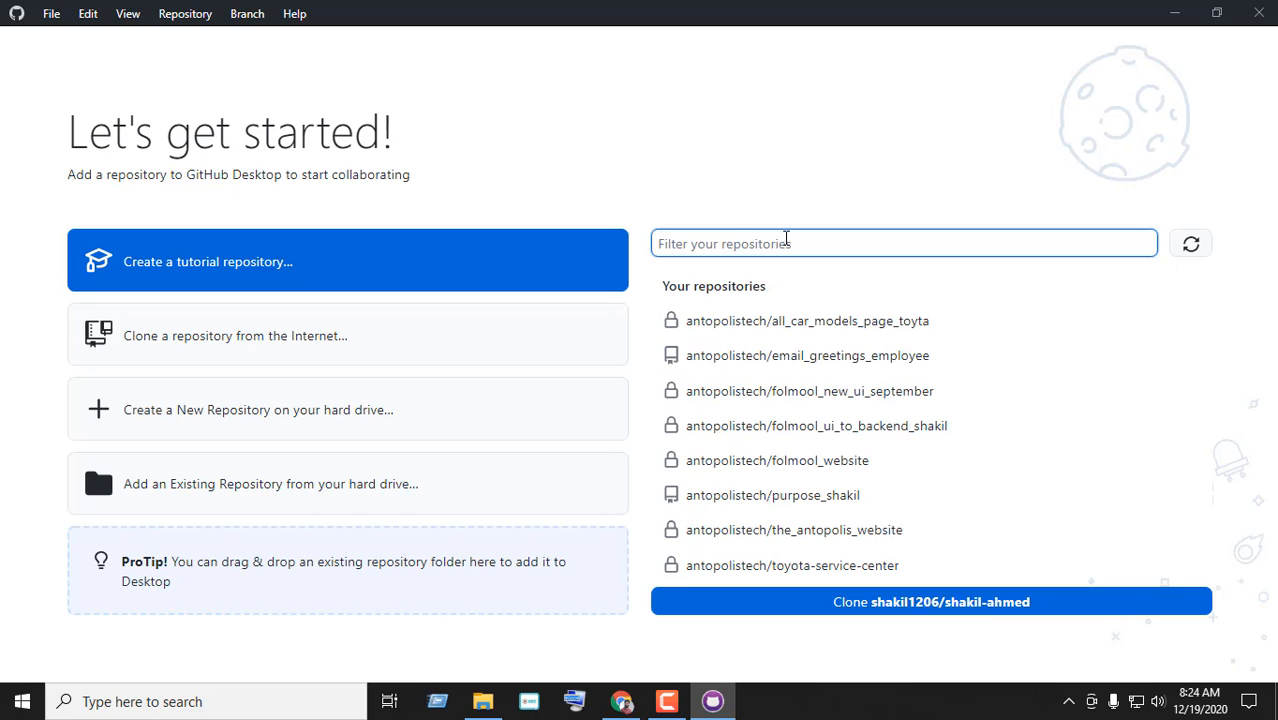
Scroll through the full, unfiltered repository list
{"action": "scroll", "coordinate": [807, 508], "scroll_direction": "down", "scroll_amount": 8}
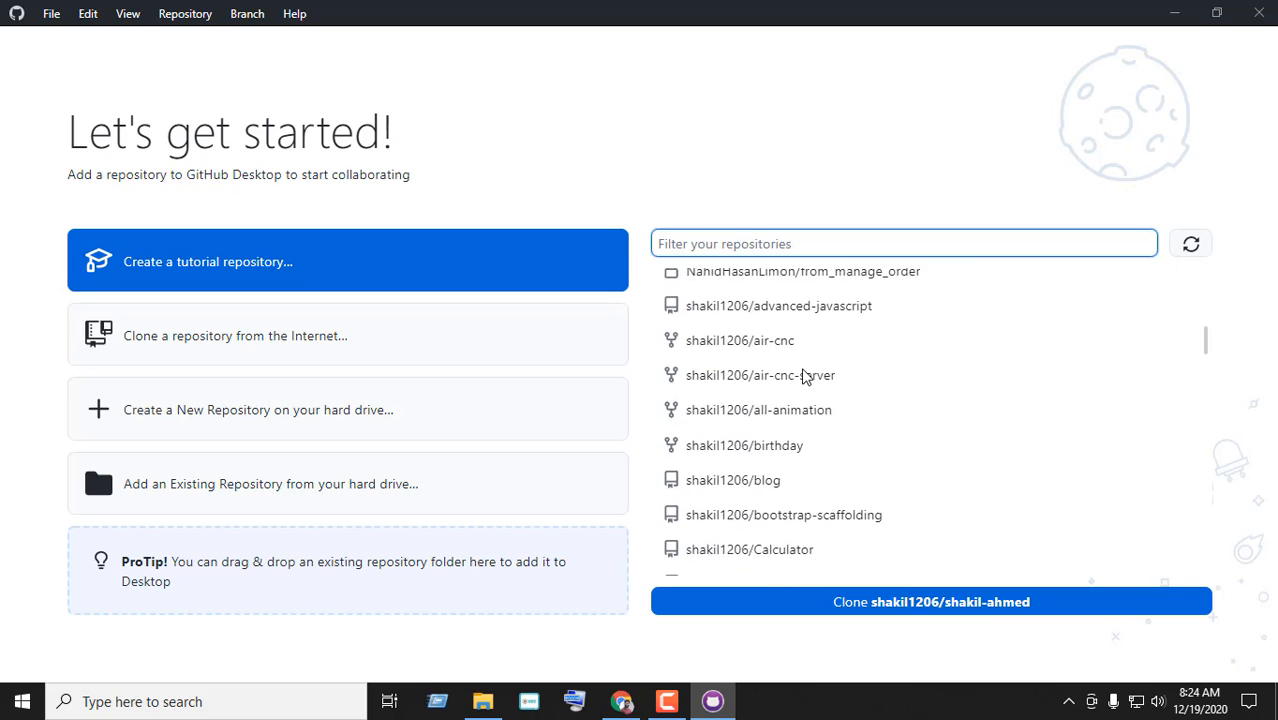
{"action": "scroll", "coordinate": [783, 392], "scroll_direction": "down", "scroll_amount": 6}
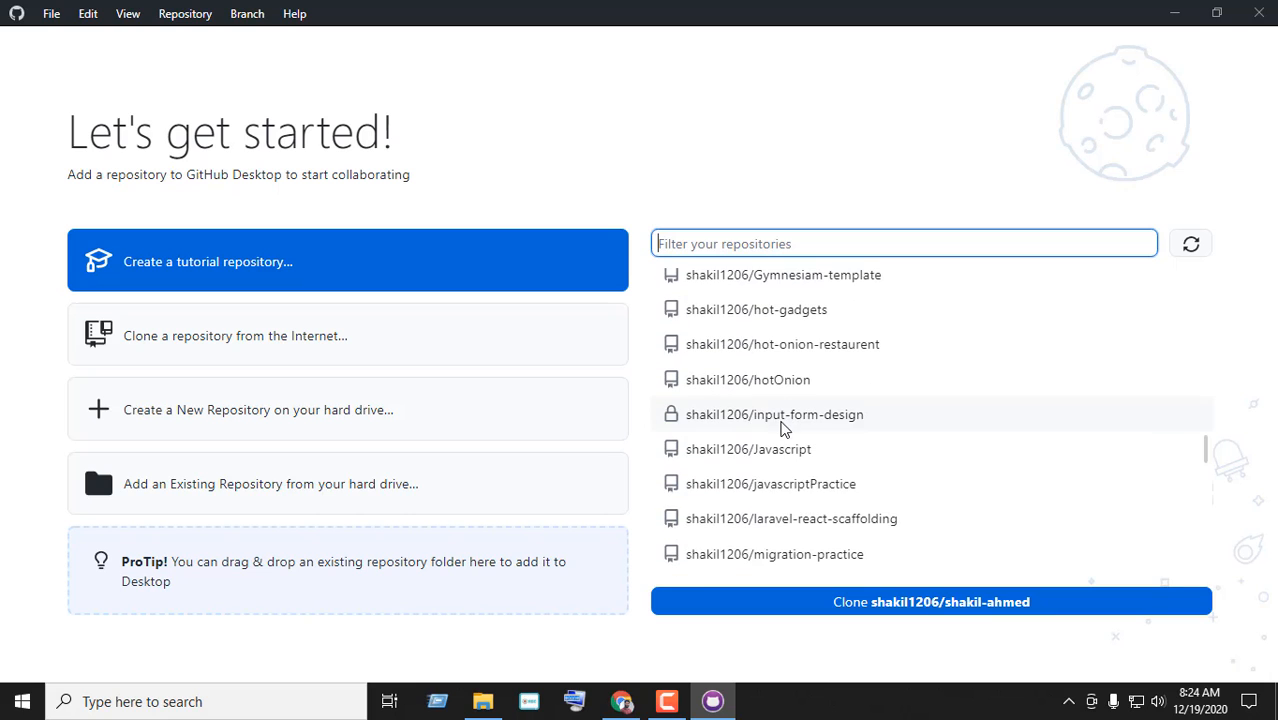
{"action": "scroll", "coordinate": [800, 420], "scroll_direction": "up", "scroll_amount": 9}
{"action": "scroll", "coordinate": [815, 440], "scroll_direction": "up", "scroll_amount": 2}
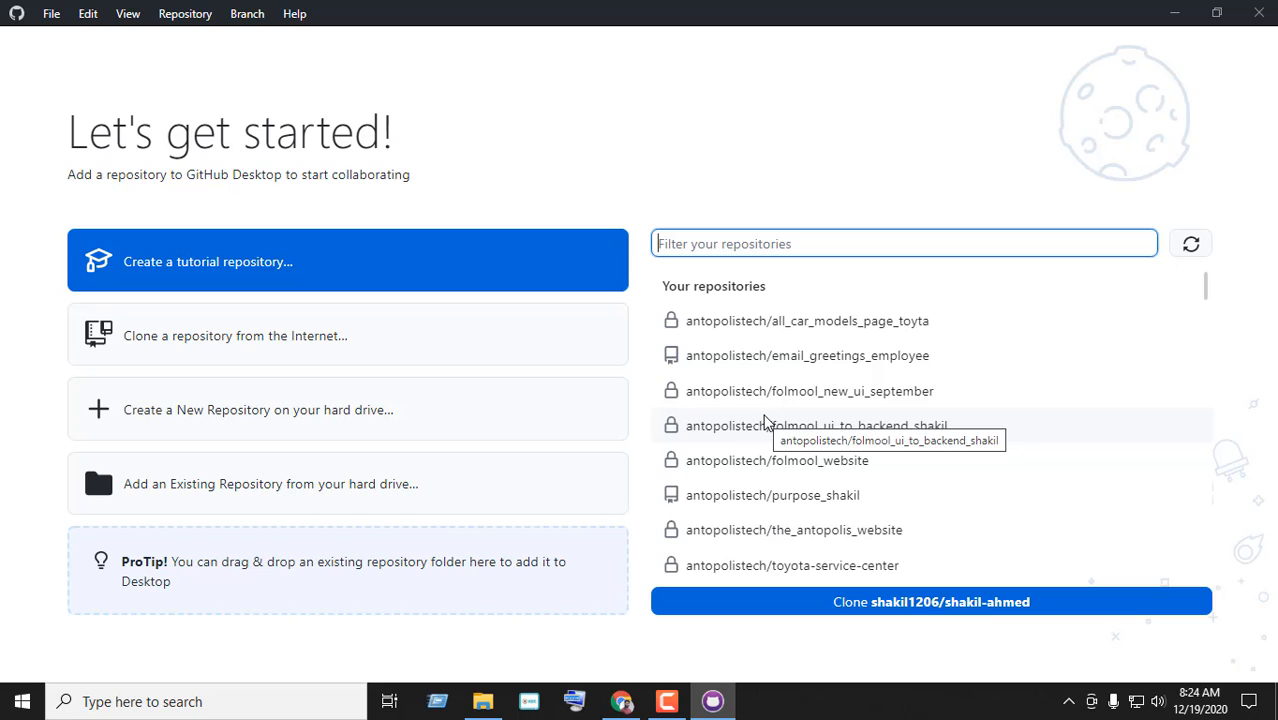
{"action": "scroll", "coordinate": [768, 400], "scroll_direction": "down", "scroll_amount": 8}
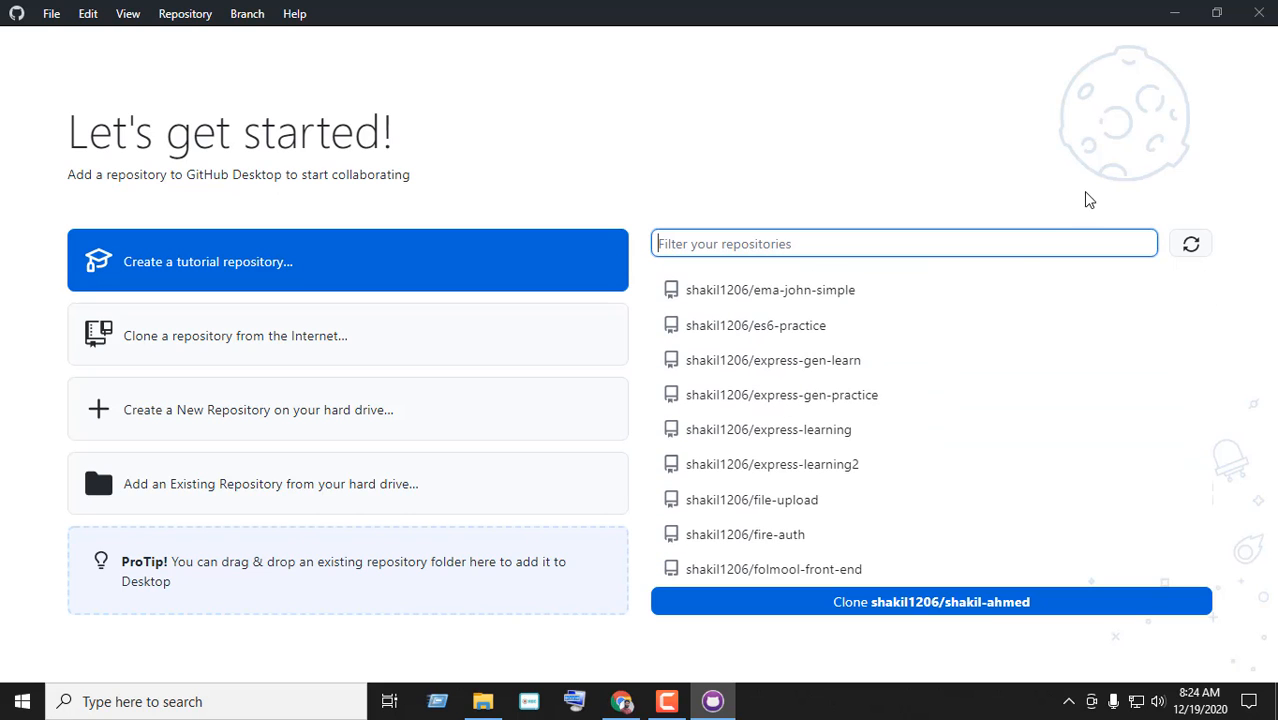